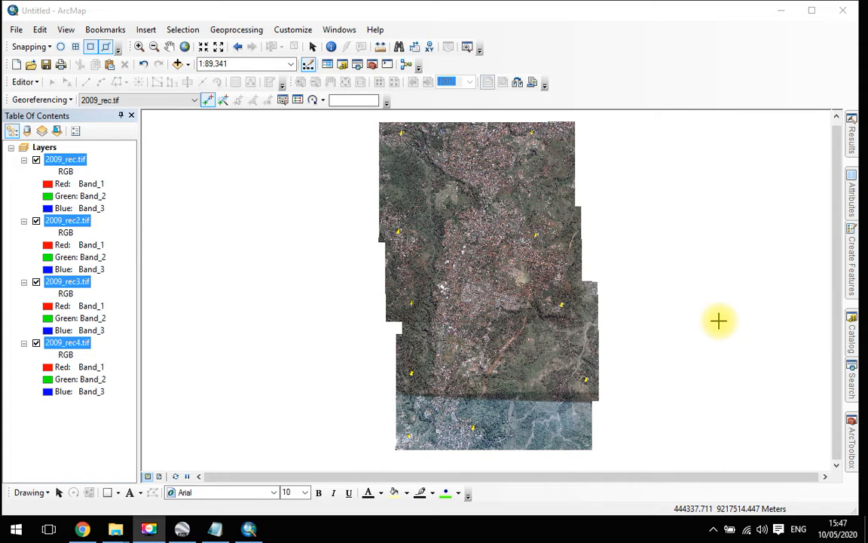
# Step: Collapse the band legends of the four 2009_rec raster layers and clear the layer selection
pyautogui.click(24, 220)
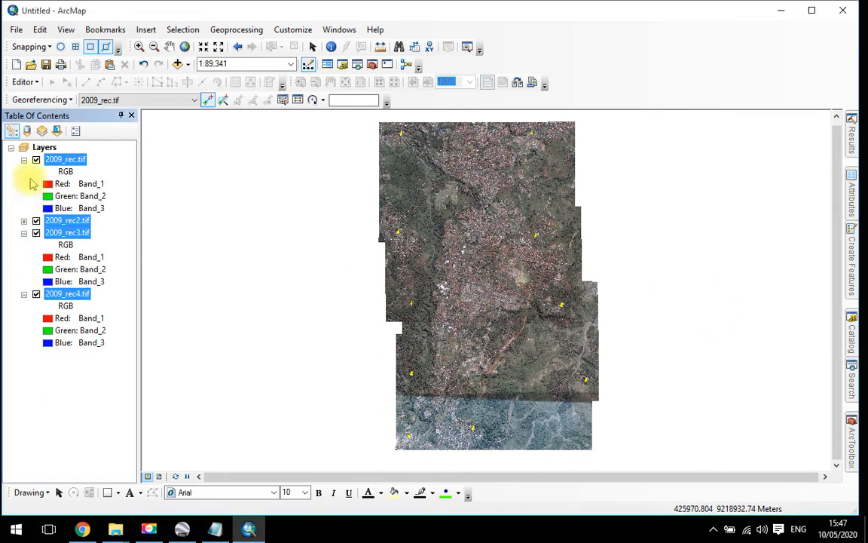
pyautogui.click(24, 159)
pyautogui.click(24, 183)
pyautogui.click(24, 196)
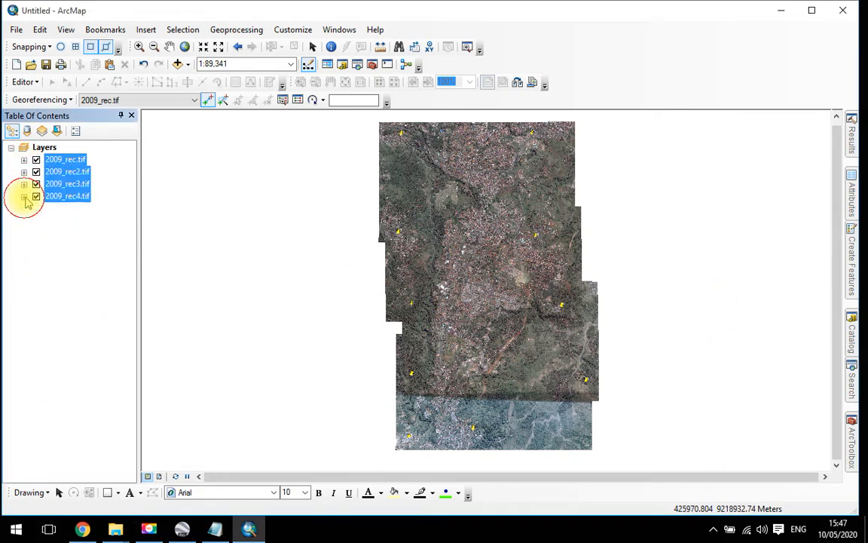
pyautogui.click(48, 207)
# Step: Hide the 2009_rec4, 2009_rec3 and 2009_rec2 rasters to view the coverage of 2009_rec.tif alone
pyautogui.click(36, 196)
pyautogui.click(37, 184)
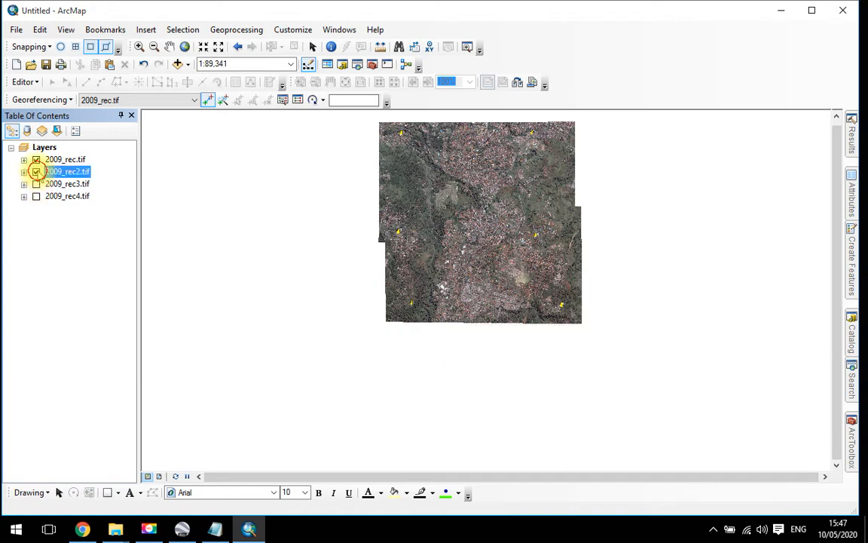
pyautogui.click(36, 172)
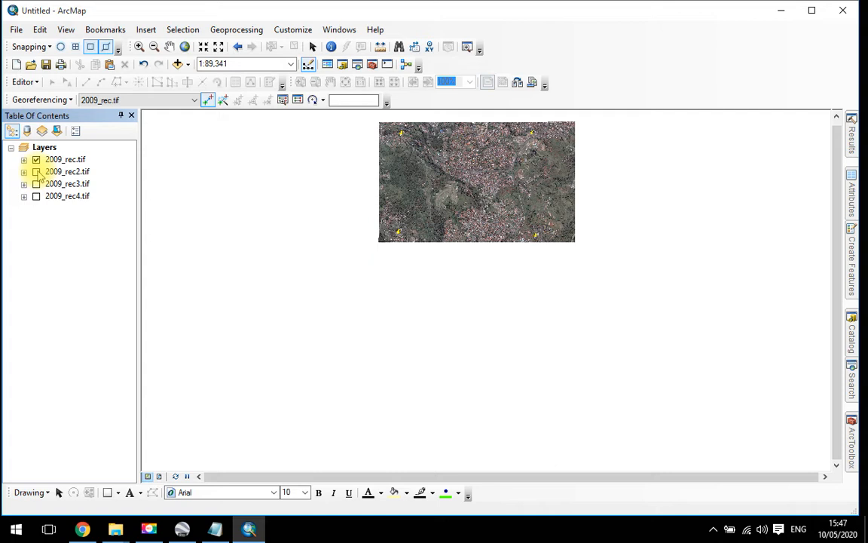
pyautogui.click(36, 160)
pyautogui.click(36, 160)
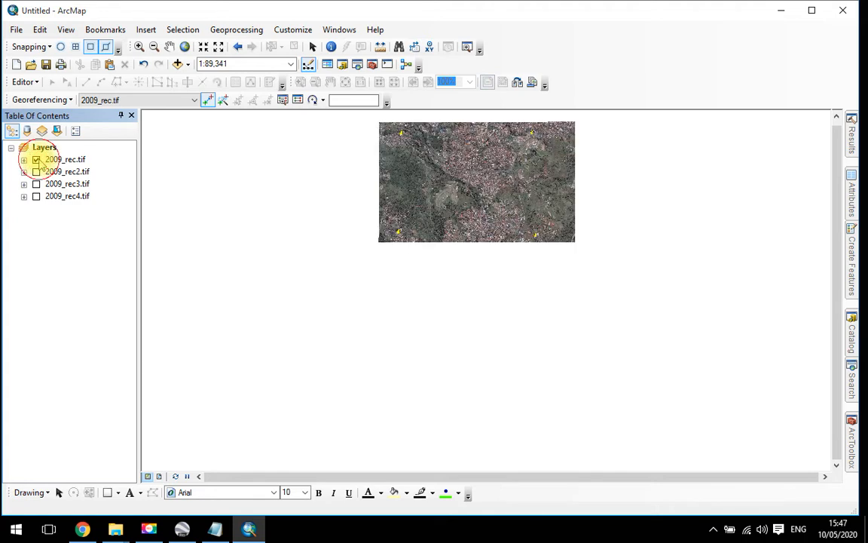
# Step: Hide 2009_rec.tif and show 2009_rec2, 2009_rec3 and 2009_rec4 one at a time to examine each raster's coverage
pyautogui.click(36, 160)
pyautogui.click(36, 172)
pyautogui.click(36, 172)
pyautogui.click(36, 184)
pyautogui.click(36, 183)
pyautogui.click(36, 196)
pyautogui.click(36, 196)
# Step: Make all four 2009_rec raster layers visible again
pyautogui.click(36, 160)
pyautogui.click(36, 171)
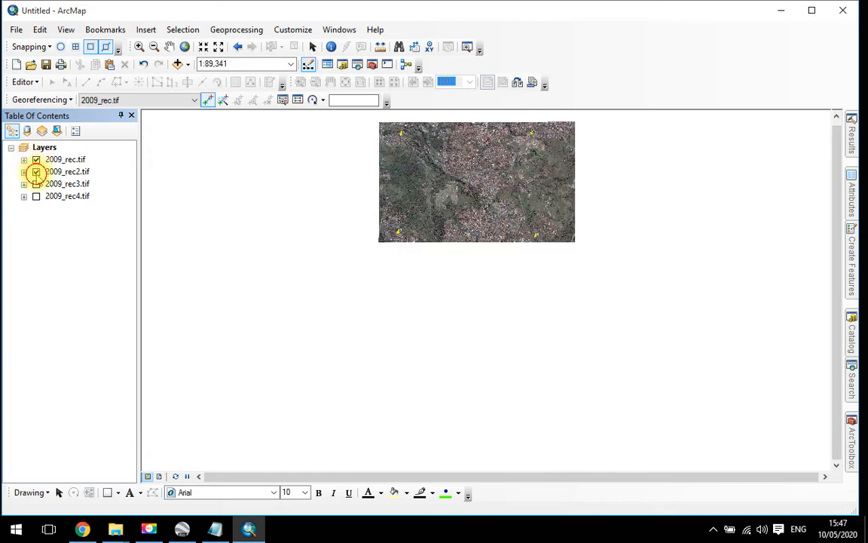
pyautogui.click(36, 184)
pyautogui.click(37, 196)
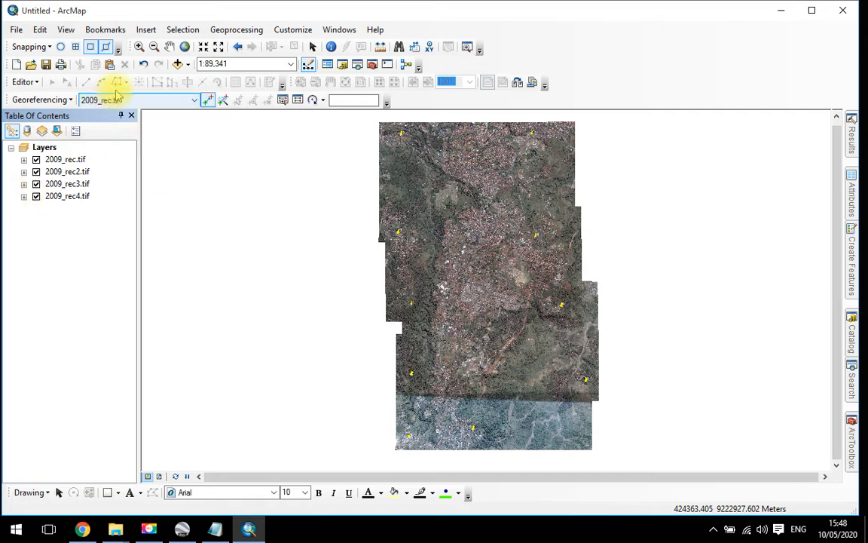
# Step: Add kelurahan.shp from the Kec_Banyumanik folder in Data Semarang to the map, and hide the new layer
pyautogui.click(177, 63)
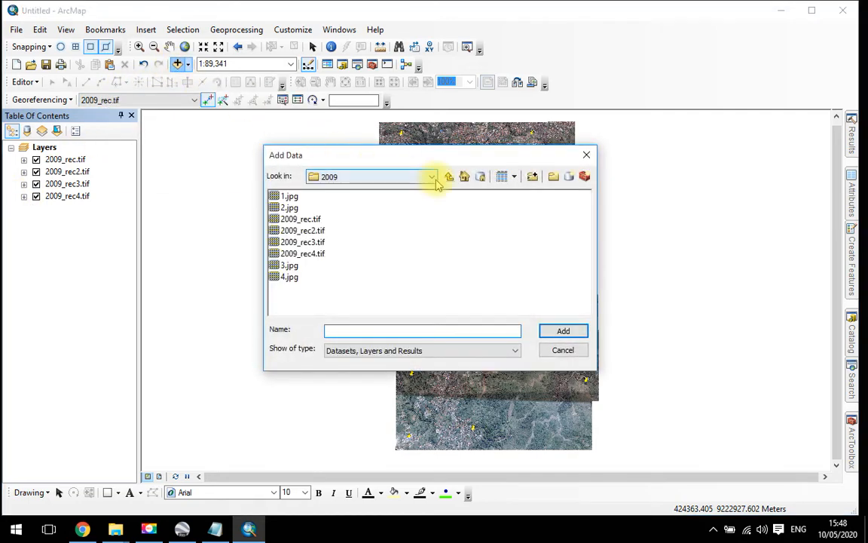
pyautogui.click(448, 177)
pyautogui.click(448, 177)
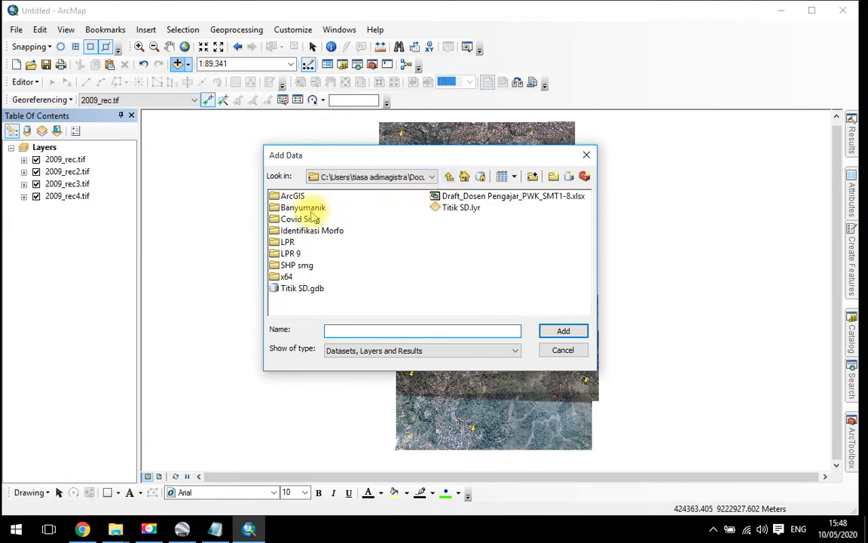
pyautogui.doubleClick(301, 266)
pyautogui.click(313, 195)
pyautogui.doubleClick(313, 196)
pyautogui.doubleClick(291, 208)
pyautogui.doubleClick(293, 195)
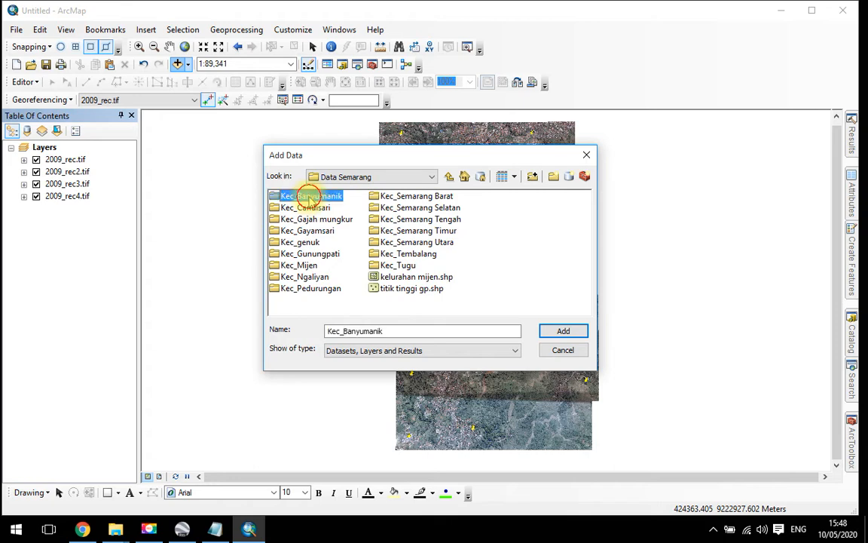
pyautogui.click(301, 276)
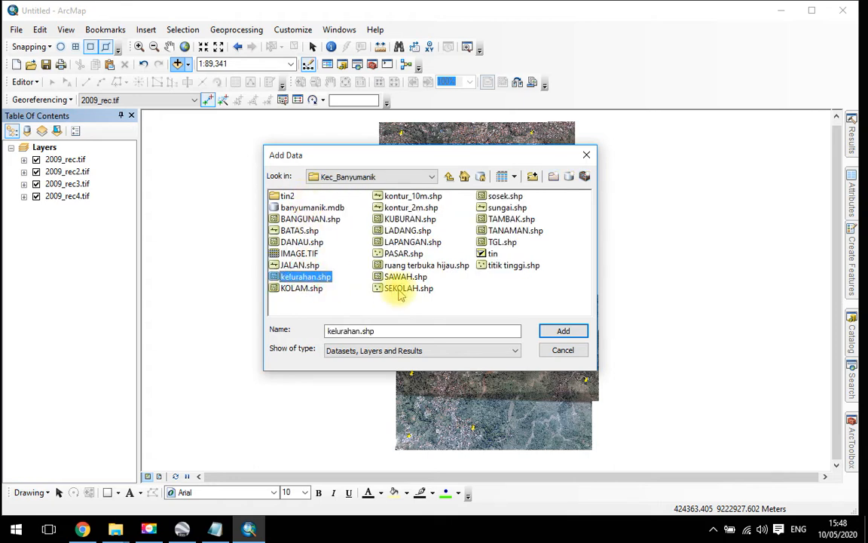
pyautogui.click(561, 331)
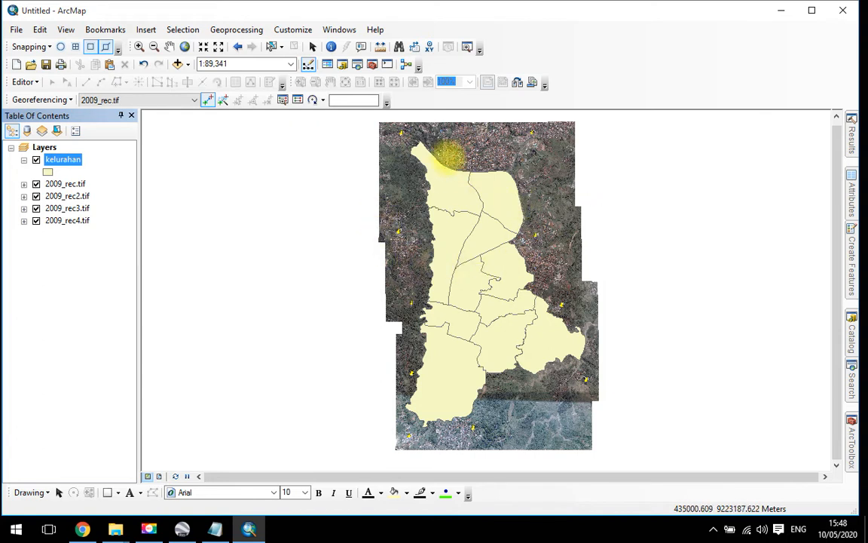
pyautogui.click(36, 159)
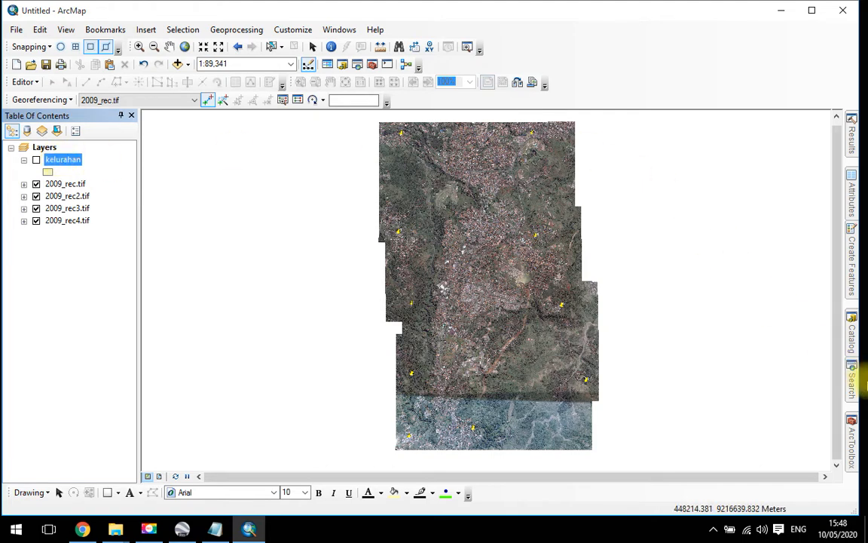
# Step: Open the Mosaic To New Raster tool from the Raster Dataset tools in Data Management Tools
pyautogui.click(852, 435)
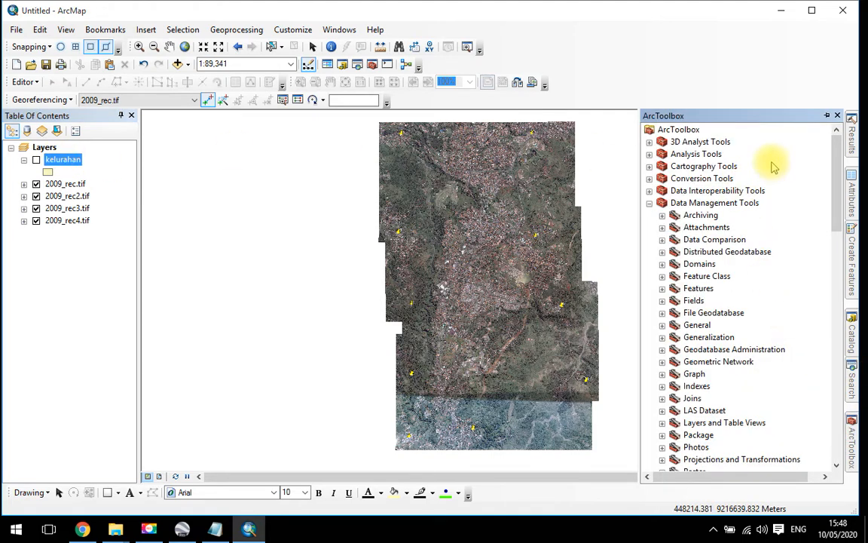
pyautogui.click(708, 202)
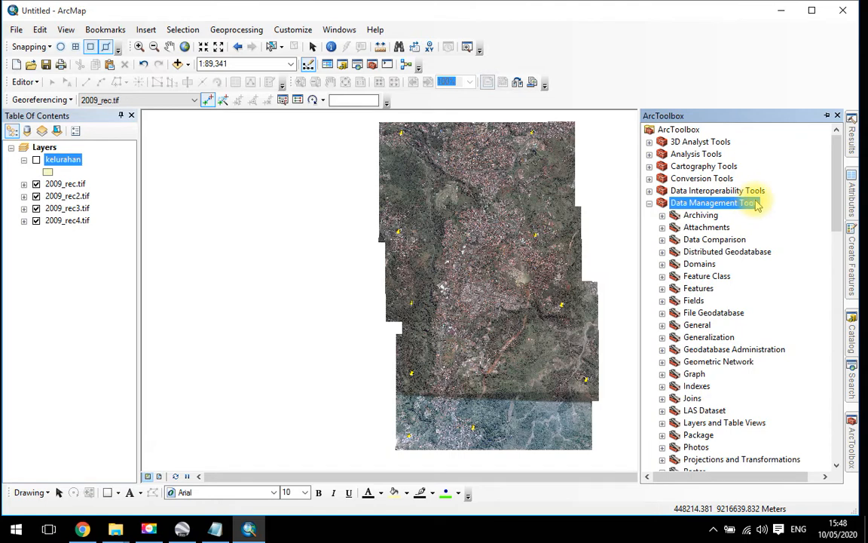
pyautogui.scroll(-5, 752, 198)
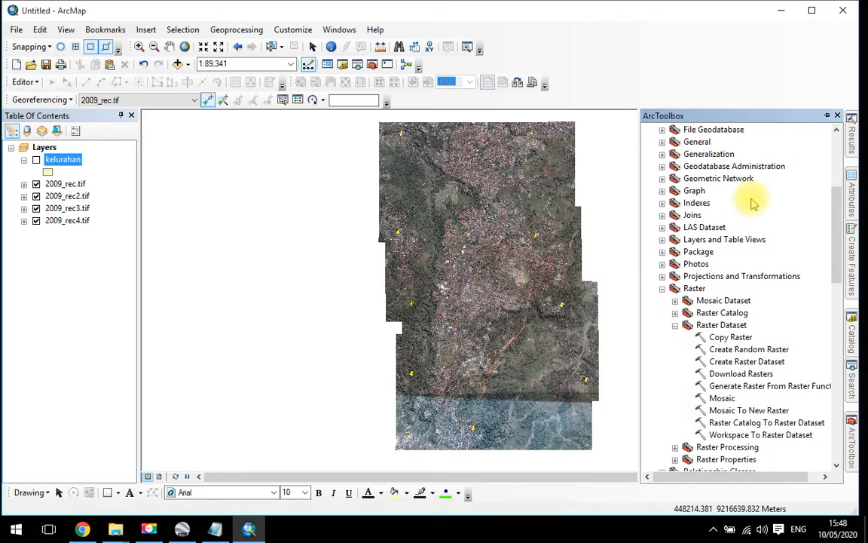
pyautogui.click(694, 289)
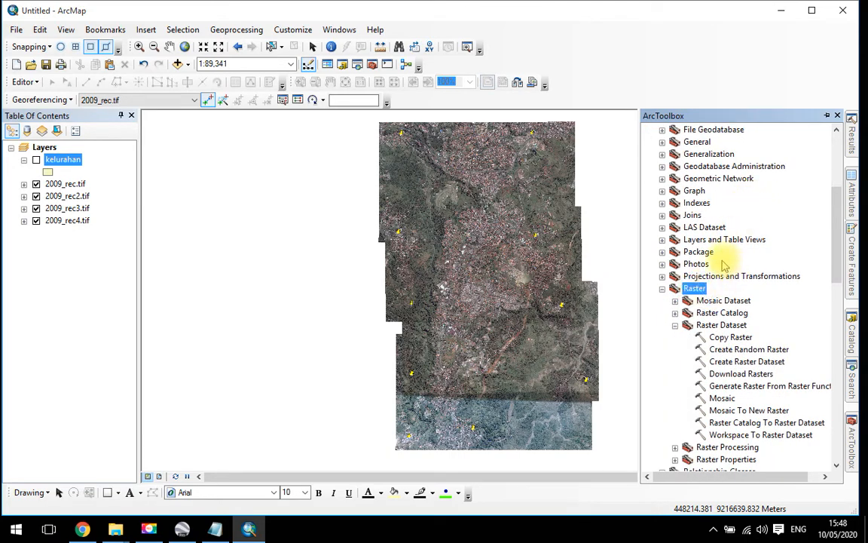
pyautogui.scroll(-1, 722, 271)
pyautogui.click(719, 290)
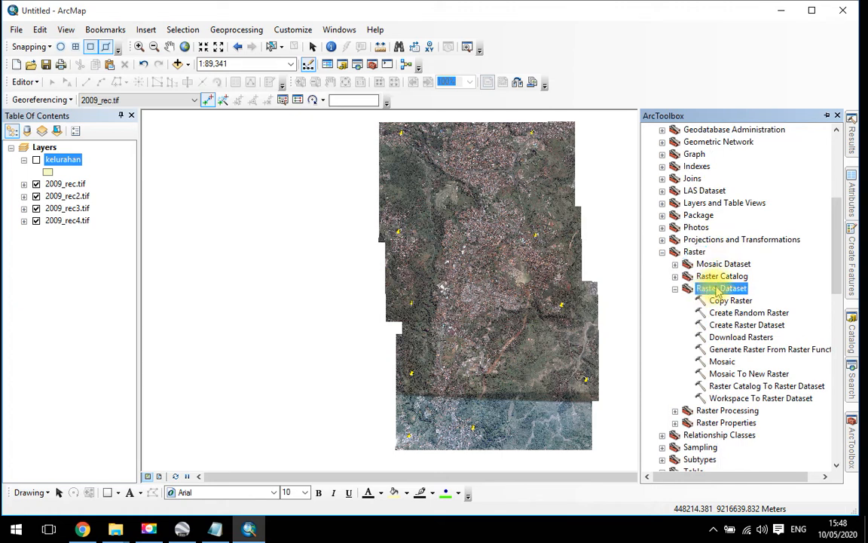
pyautogui.doubleClick(763, 375)
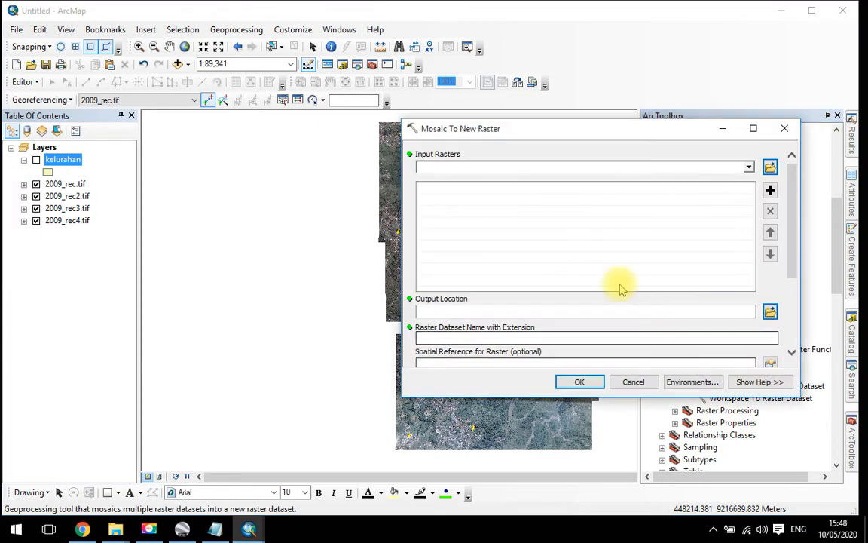
pyautogui.moveTo(587, 128); pyautogui.dragTo(446, 172)
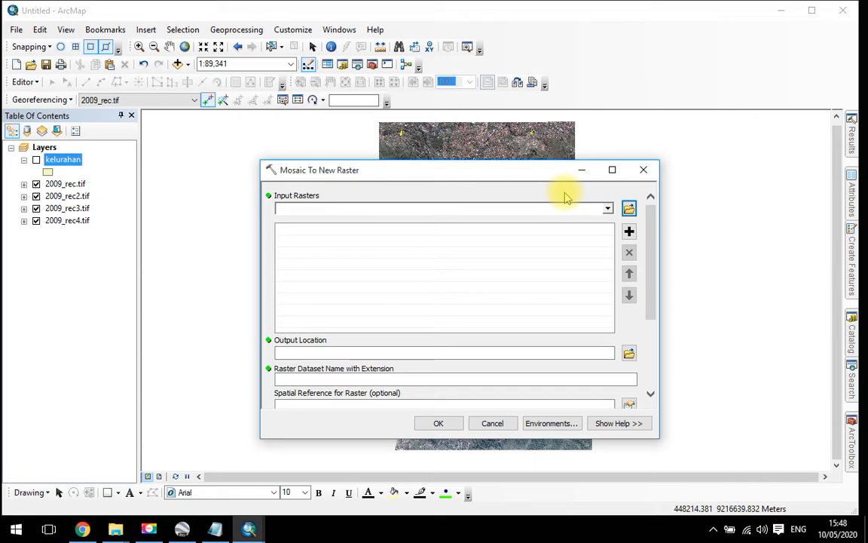
# Step: Read the help description of the Mosaic To New Raster tool, and hide it again
pyautogui.click(618, 423)
pyautogui.moveTo(584, 179); pyautogui.dragTo(524, 179)
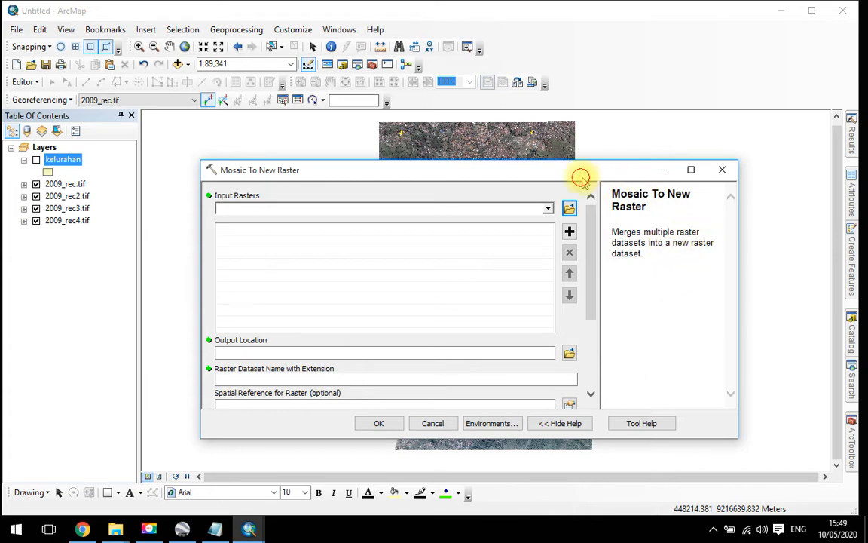
pyautogui.moveTo(616, 178); pyautogui.dragTo(680, 179)
pyautogui.click(640, 423)
pyautogui.moveTo(475, 170); pyautogui.dragTo(493, 175)
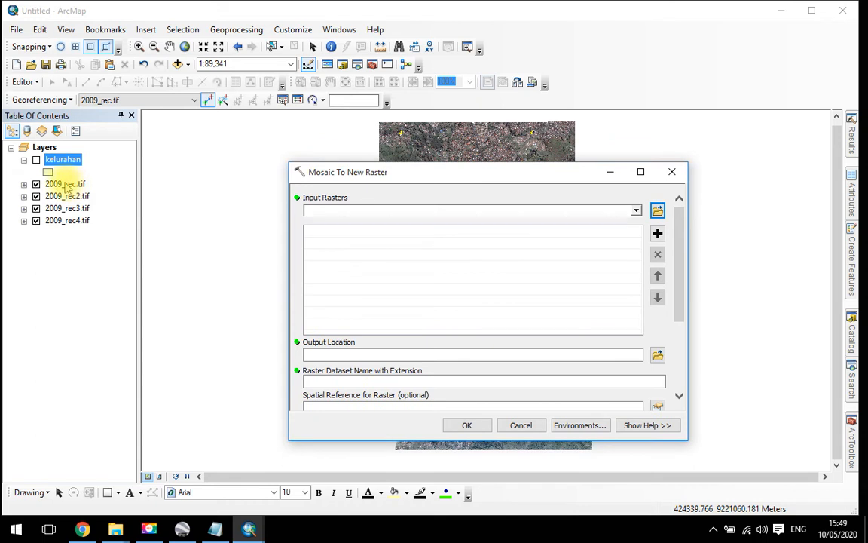
# Step: Add 2009_rec.tif, 2009_rec2.tif, 2009_rec3.tif and 2009_rec4.tif as the input rasters of the mosaic
pyautogui.click(637, 212)
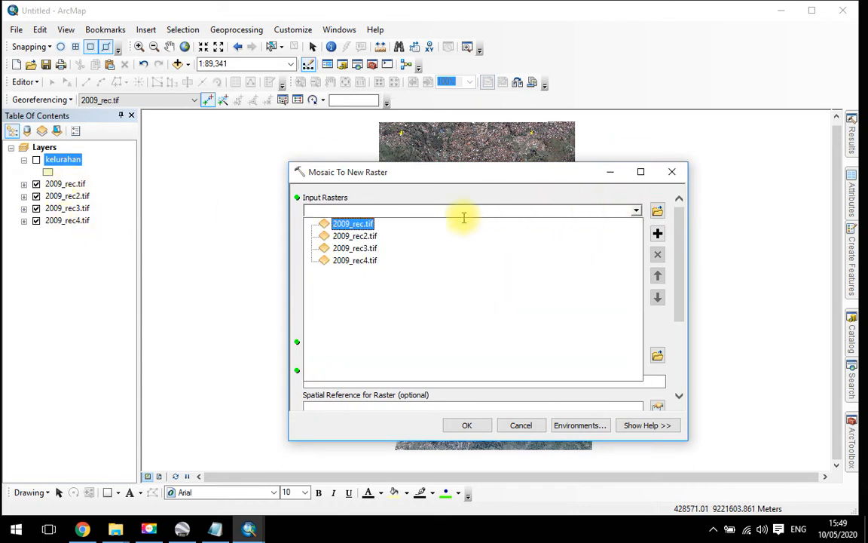
pyautogui.click(355, 224)
pyautogui.click(635, 211)
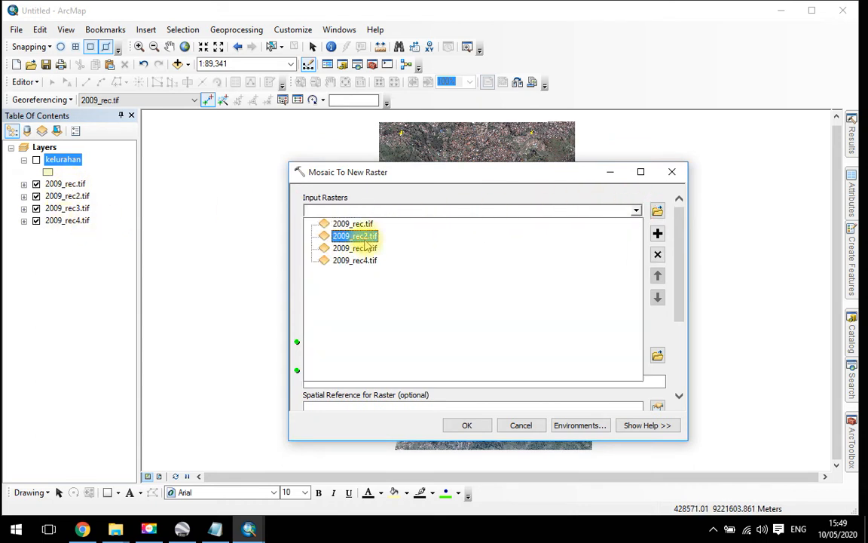
pyautogui.click(355, 236)
pyautogui.click(638, 209)
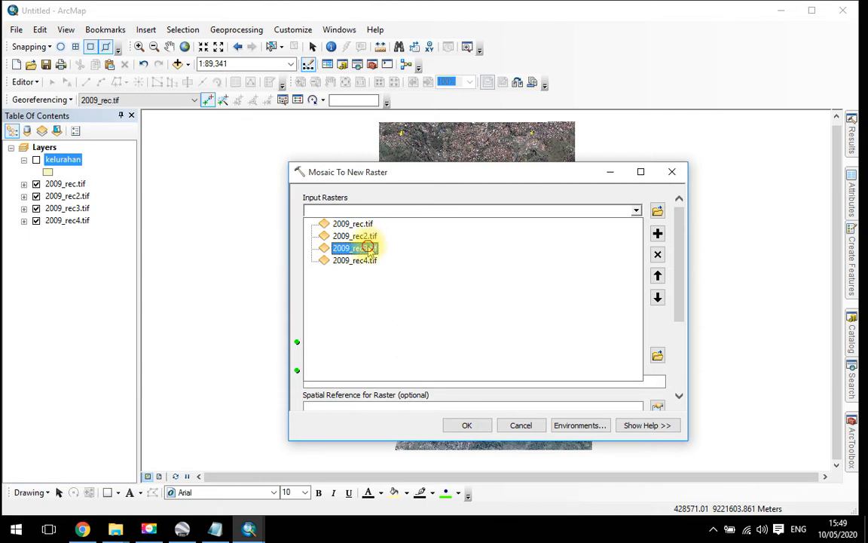
pyautogui.click(365, 247)
pyautogui.click(635, 211)
pyautogui.click(361, 260)
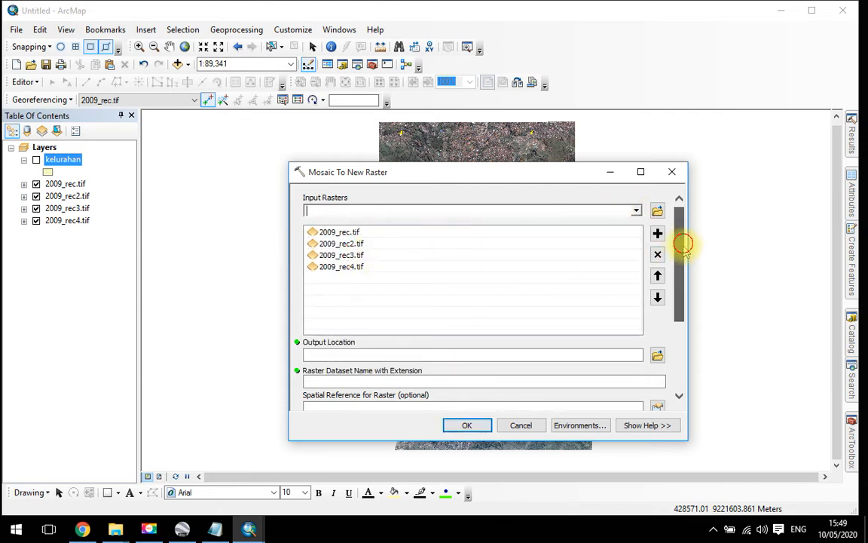
# Step: Set the mosaic's output location to the 2009 folder inside Documents\Banyumanik
pyautogui.moveTo(683, 245); pyautogui.dragTo(676, 298)
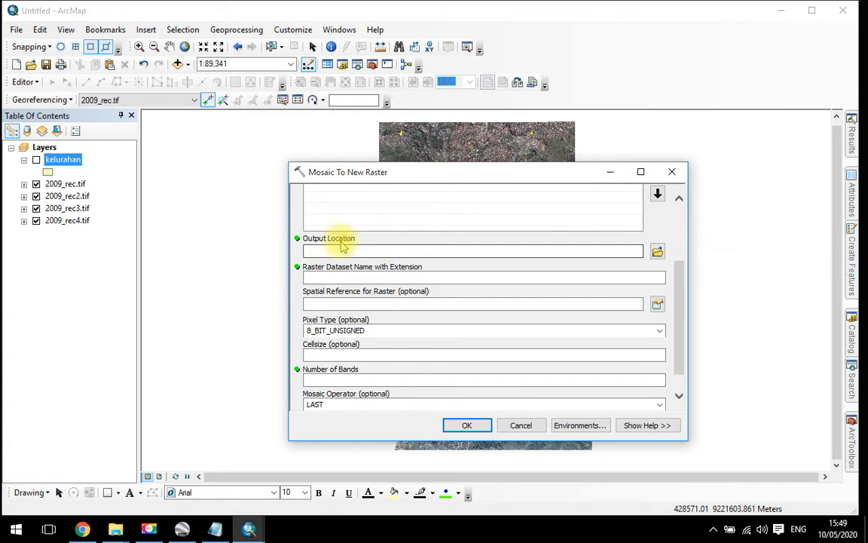
pyautogui.click(658, 250)
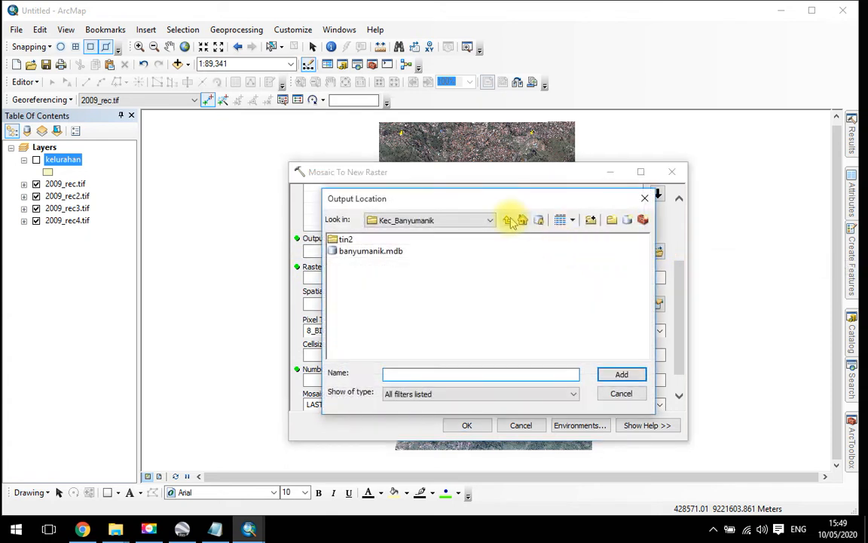
pyautogui.click(510, 220)
pyautogui.click(509, 219)
pyautogui.click(509, 219)
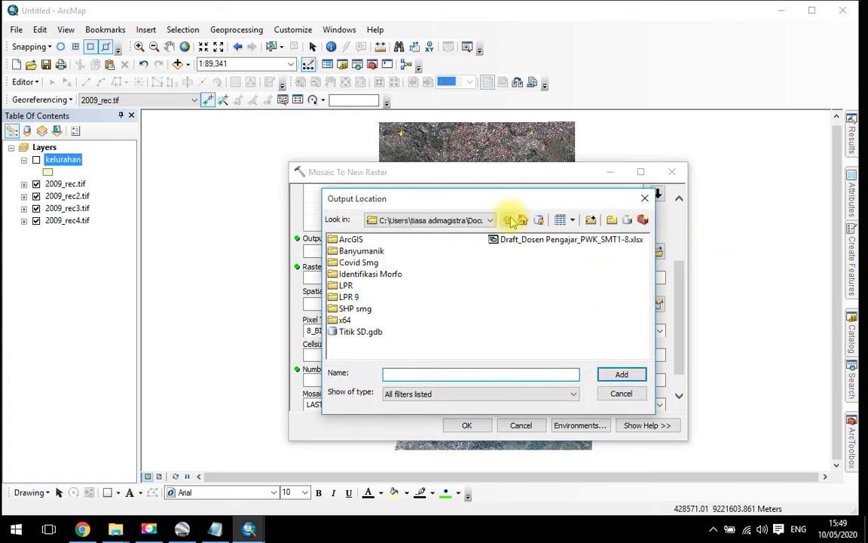
pyautogui.click(509, 219)
pyautogui.doubleClick(427, 240)
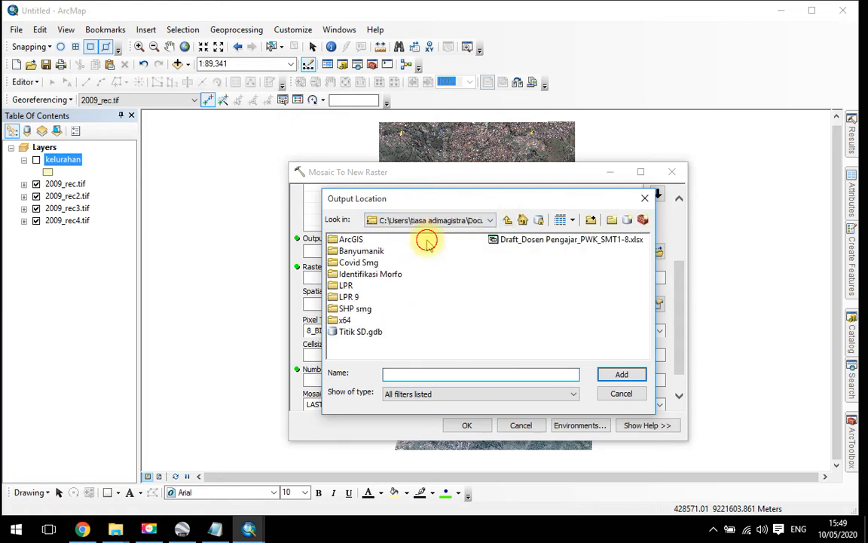
pyautogui.doubleClick(362, 251)
pyautogui.click(348, 240)
pyautogui.click(616, 375)
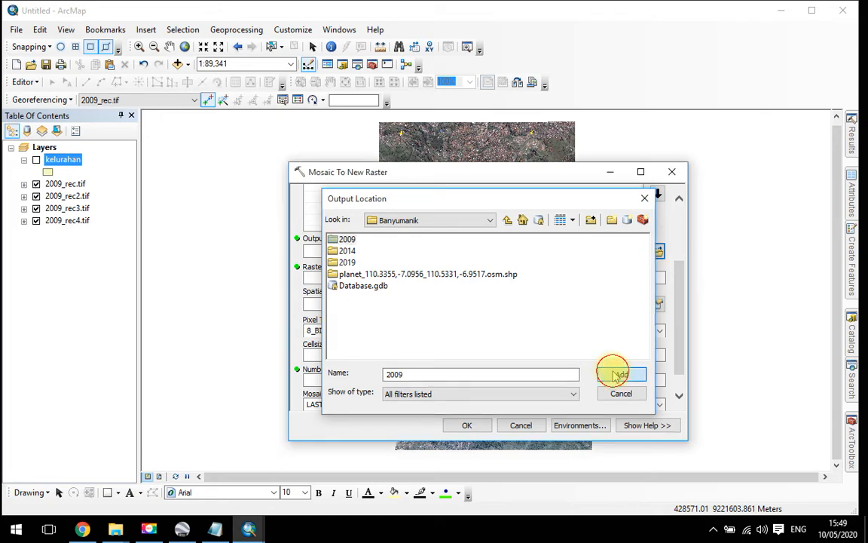
# Step: Name the output raster dataset mosaic09
pyautogui.click(323, 279)
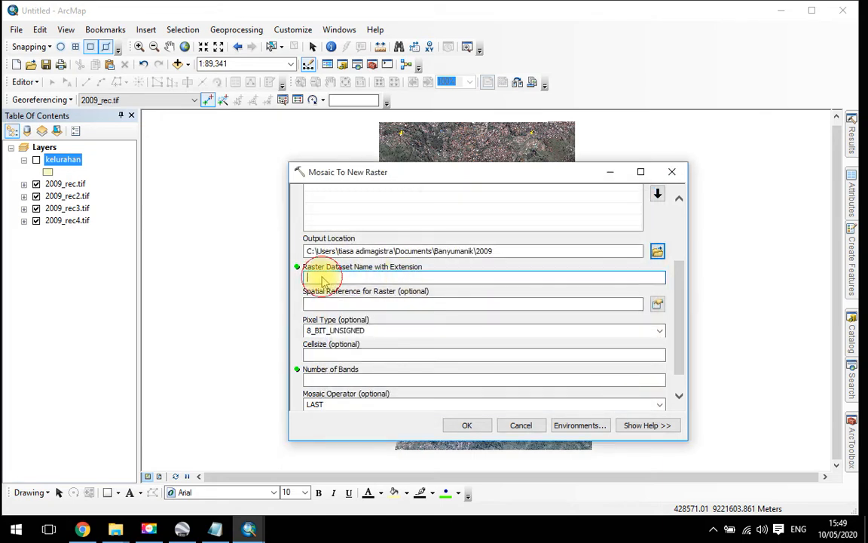
pyautogui.write('mosa')
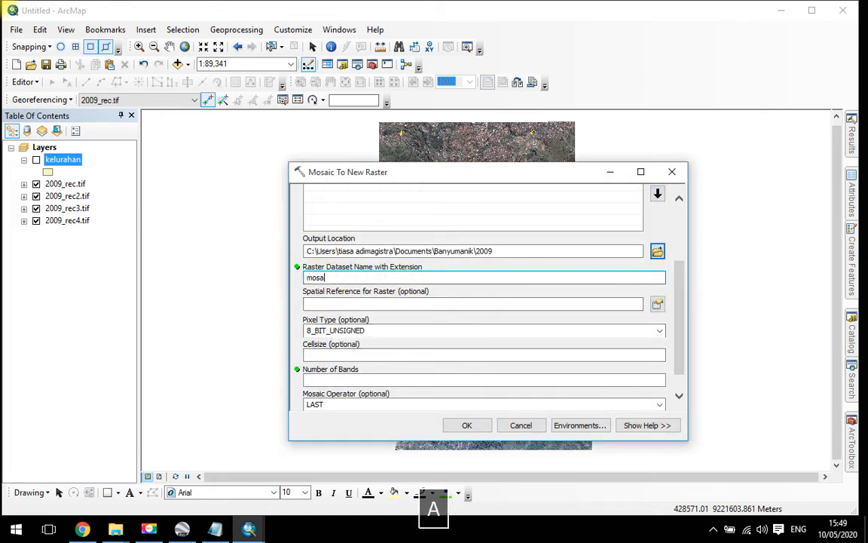
pyautogui.write('ic2009')
pyautogui.press('BackSpace')
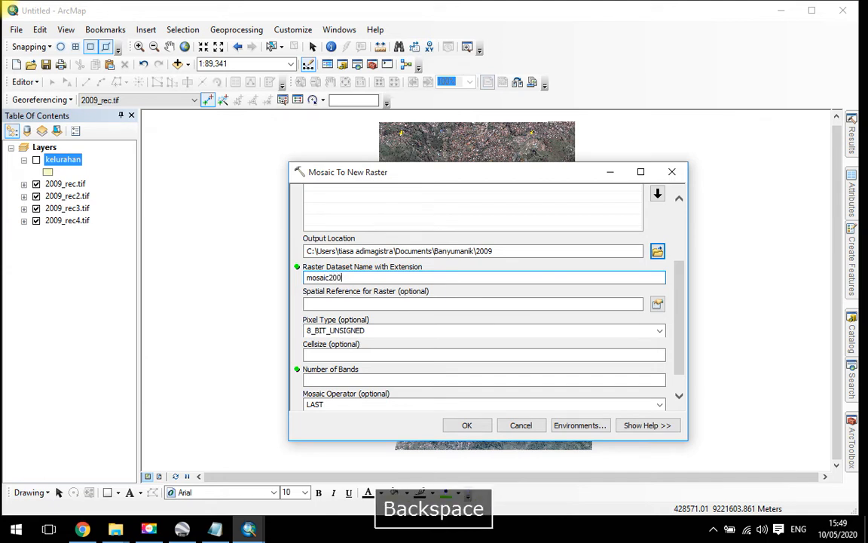
pyautogui.write('0')
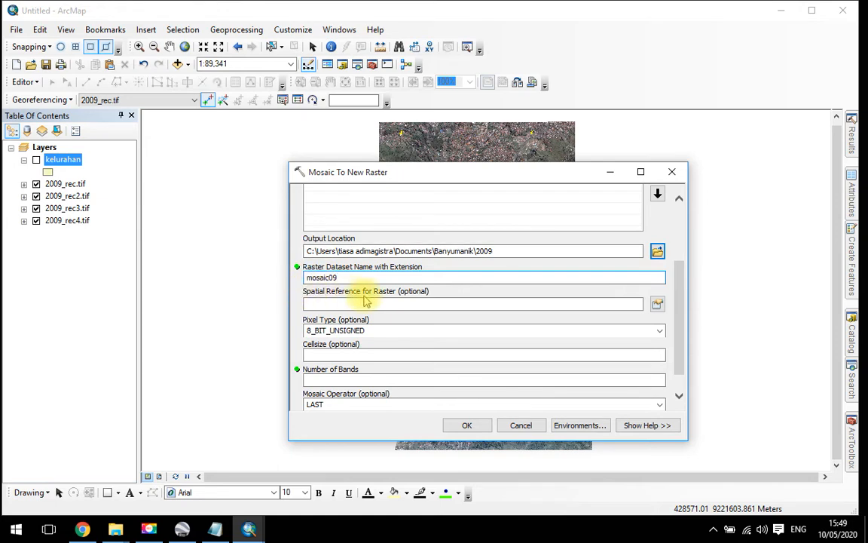
# Step: Set the mosaic's spatial reference to WGS 1984 UTM Zone 49S
pyautogui.click(656, 303)
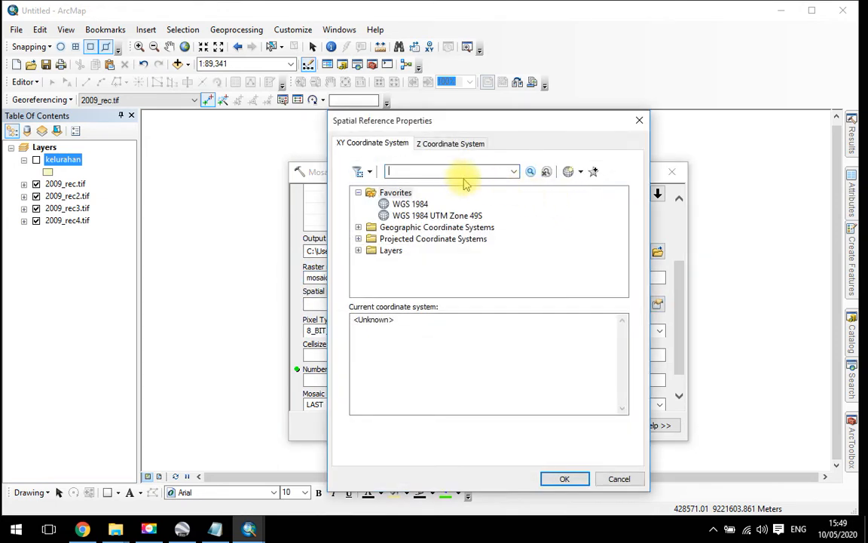
pyautogui.click(434, 215)
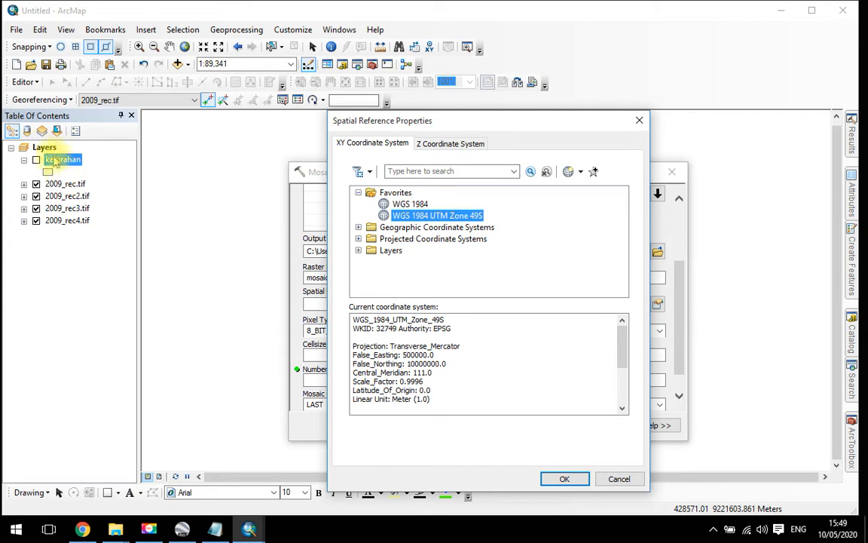
pyautogui.click(564, 477)
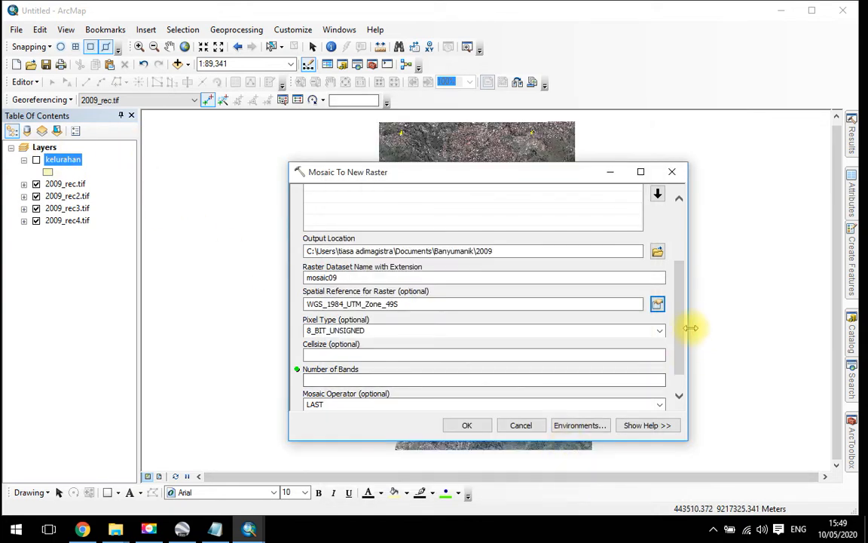
# Step: Check the bands of 2009_rec.tif, set the mosaic's number of bands to 3 and run the tool
pyautogui.scroll(-1, 679, 334)
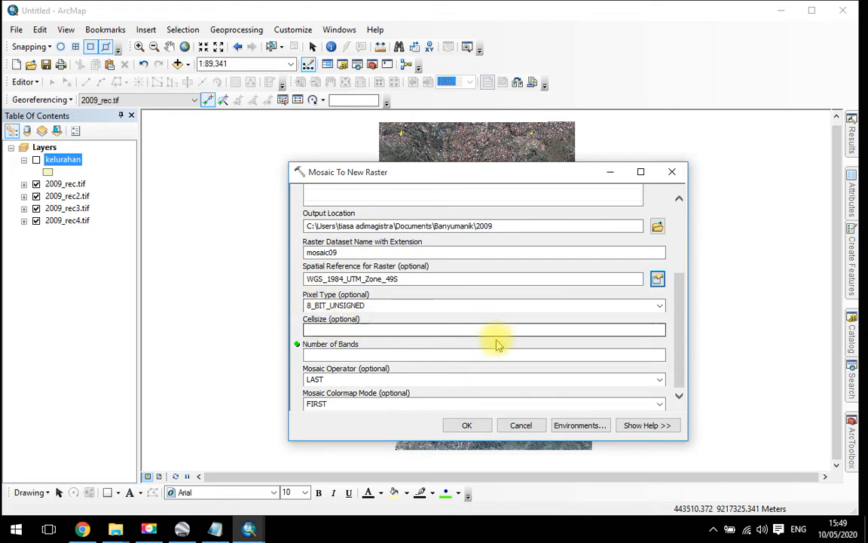
pyautogui.click(371, 356)
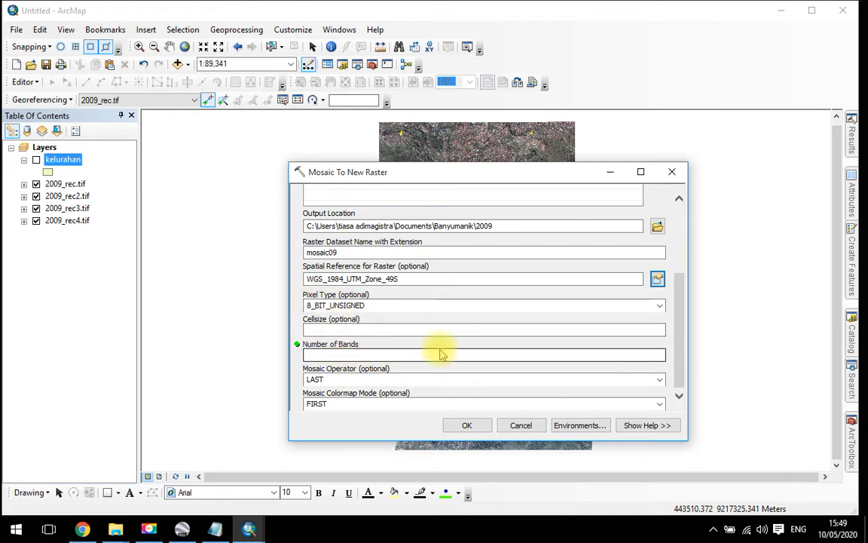
pyautogui.click(25, 183)
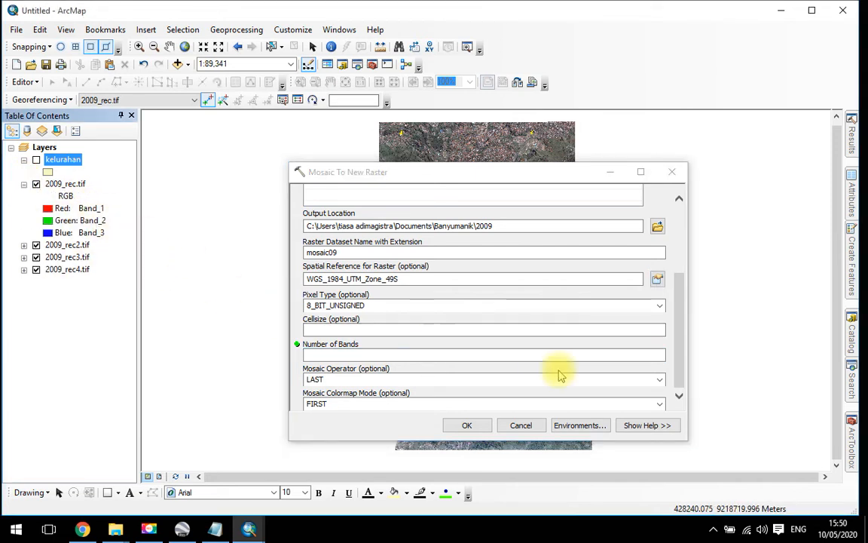
pyautogui.click(656, 356)
pyautogui.write('3')
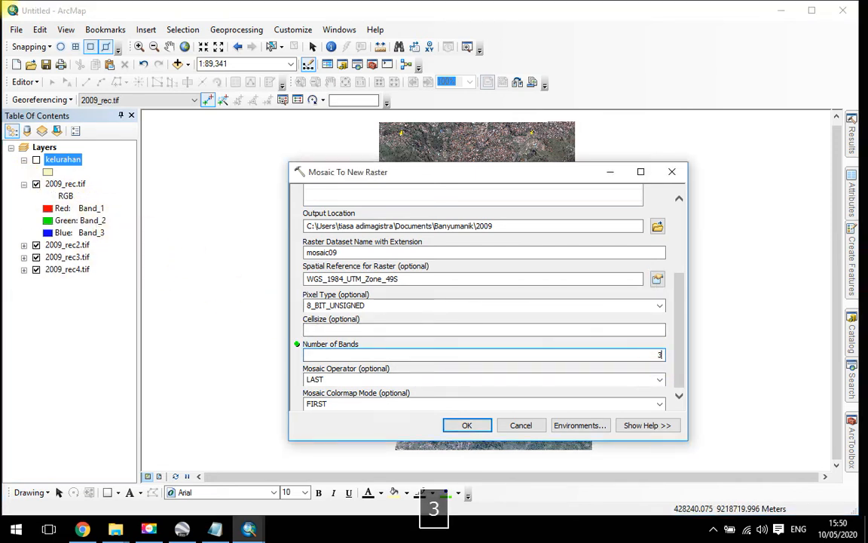
pyautogui.click(473, 423)
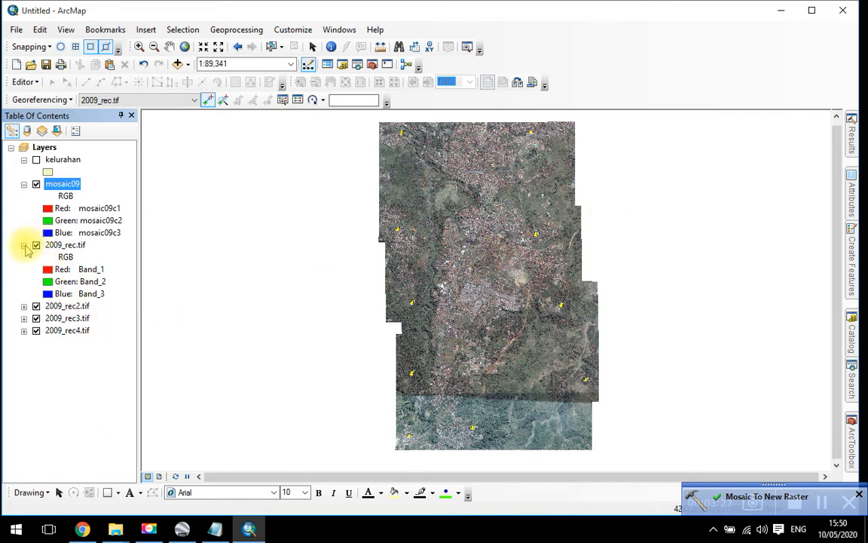
# Step: Hide the four source tiles 2009_rec.tif to 2009_rec4.tif so that only mosaic09 is displayed
pyautogui.click(24, 245)
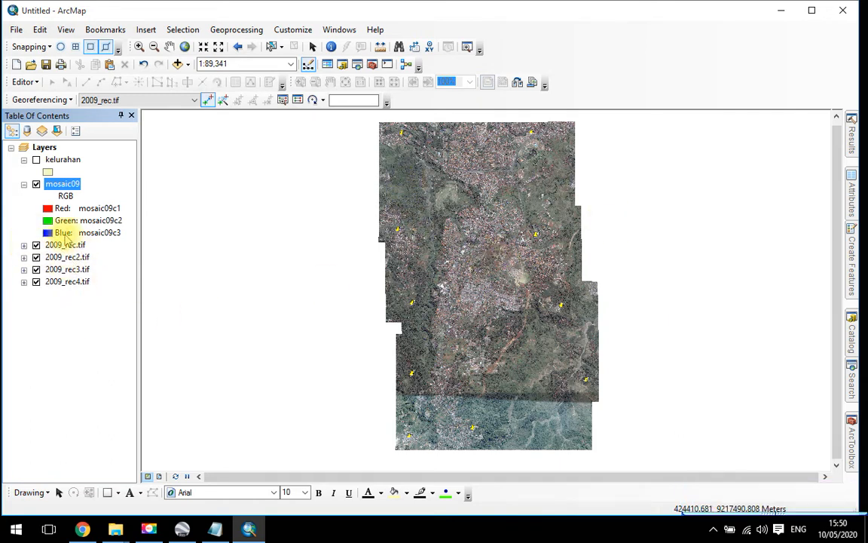
pyautogui.click(36, 245)
pyautogui.click(36, 269)
pyautogui.click(36, 281)
pyautogui.click(36, 184)
pyautogui.click(36, 184)
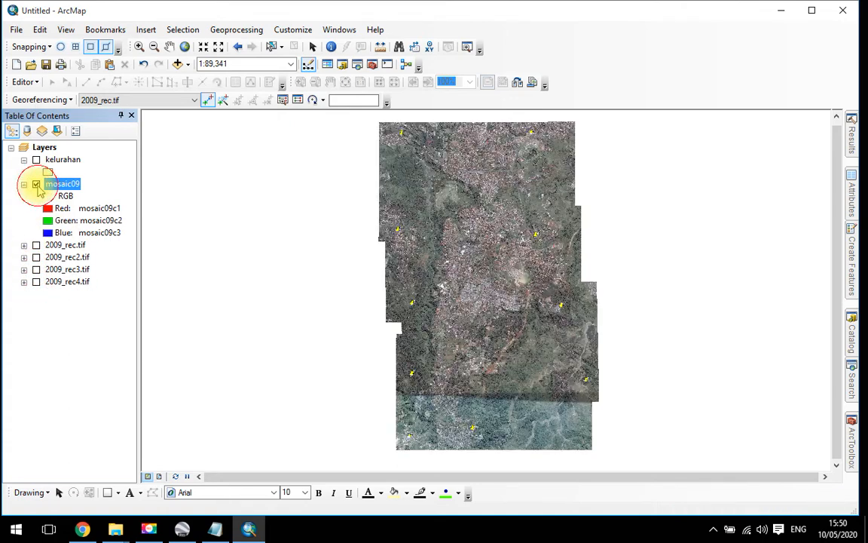
# Step: Inspect the merged mosaic09 image and display the kelurahan boundary layer over it
pyautogui.scroll(2, 486, 279)
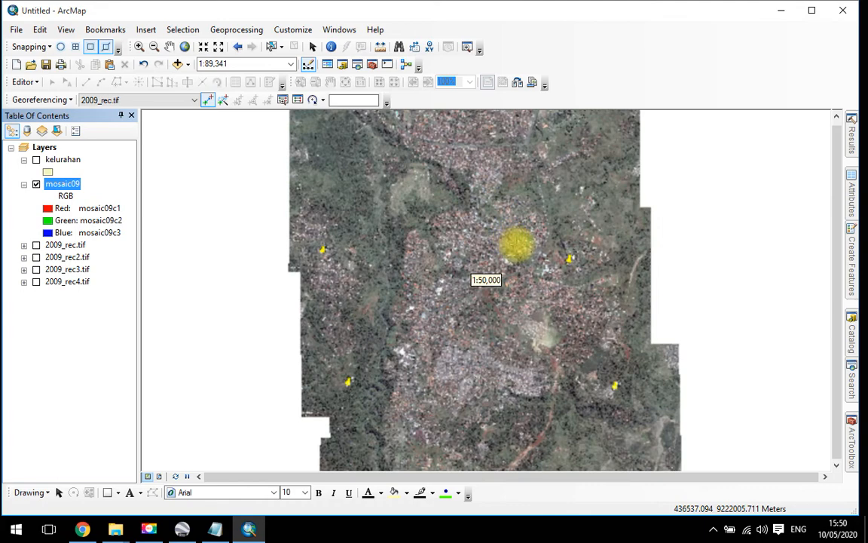
pyautogui.scroll(-2, 486, 279)
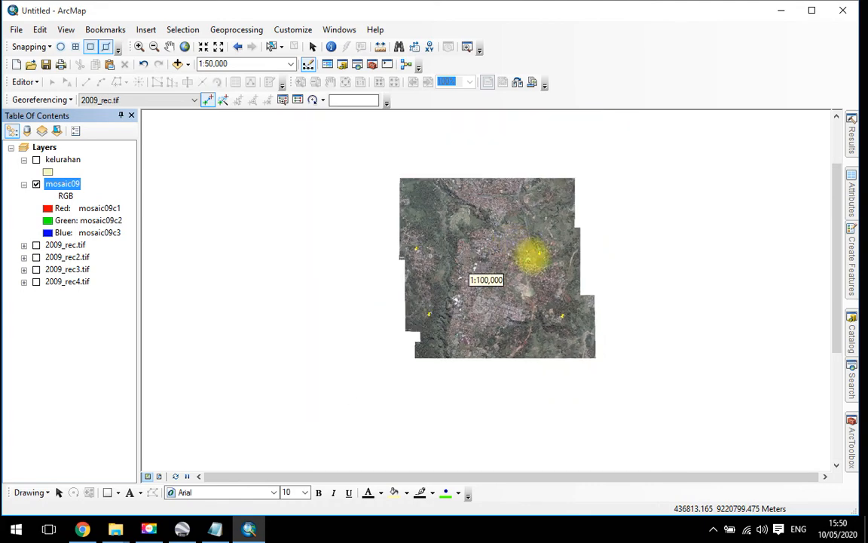
pyautogui.moveTo(550, 295); pyautogui.dragTo(512, 286)
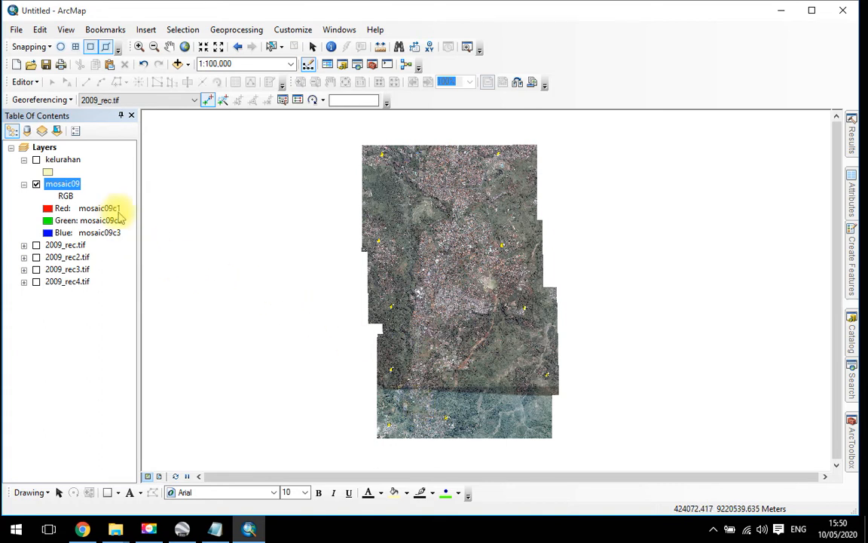
pyautogui.click(37, 160)
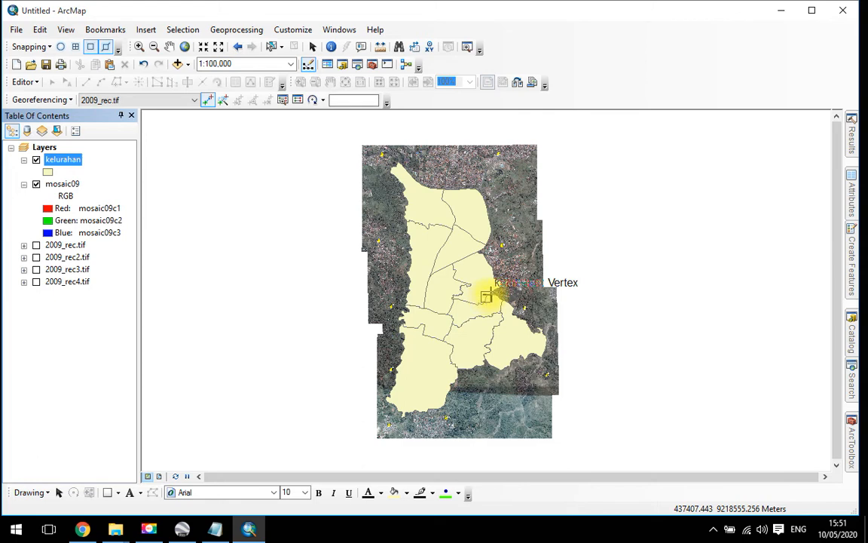
# Step: Open the Extract by Mask tool from the Extraction toolset of the Spatial Analyst Tools
pyautogui.click(854, 437)
pyautogui.scroll(-3, 722, 249)
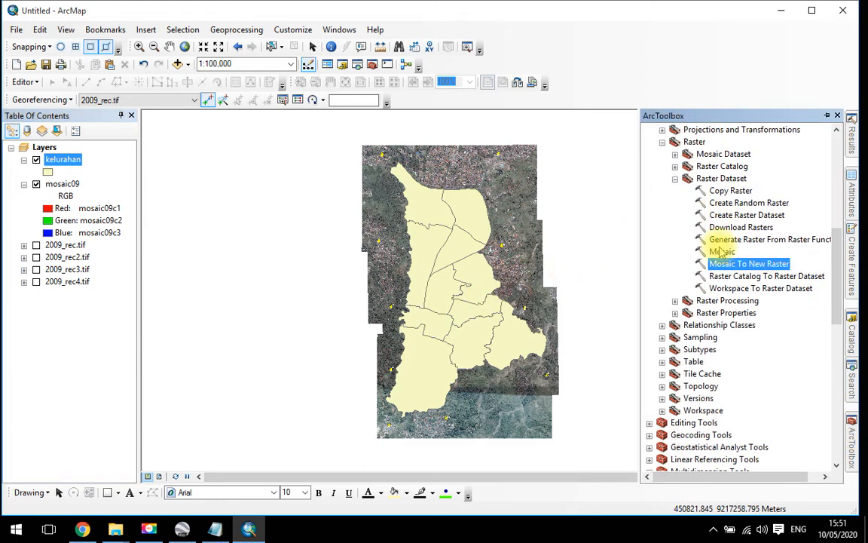
pyautogui.scroll(-9, 716, 245)
pyautogui.click(682, 228)
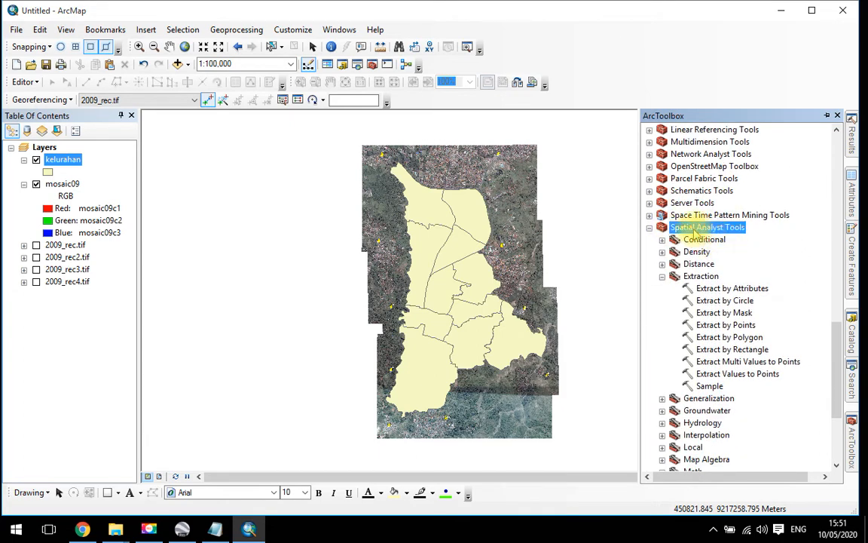
pyautogui.click(697, 277)
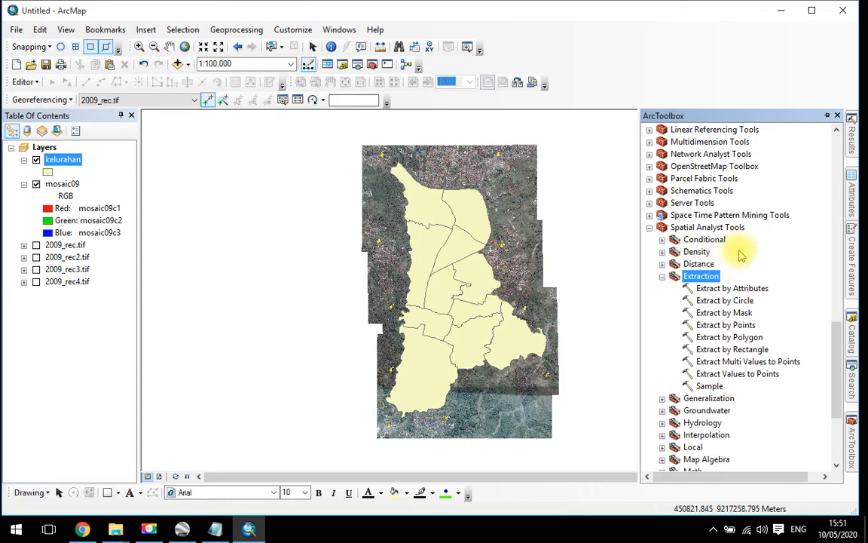
pyautogui.scroll(-1, 742, 252)
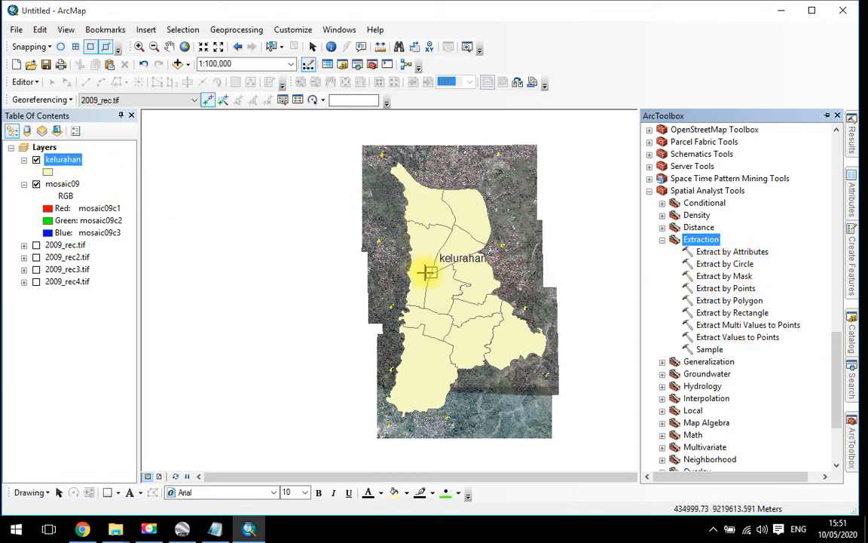
pyautogui.click(742, 277)
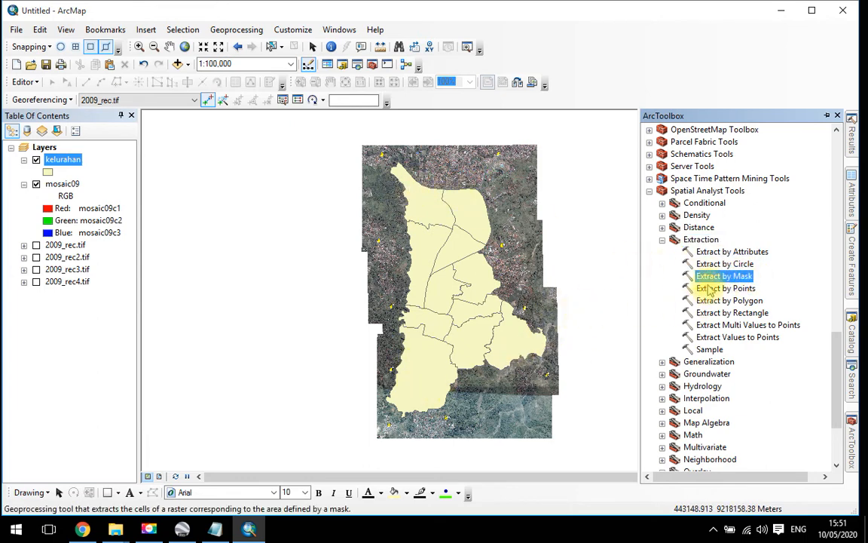
pyautogui.doubleClick(708, 273)
# Step: Set mosaic09 as the input raster and kelurahan as the feature mask data of the extraction
pyautogui.click(64, 184)
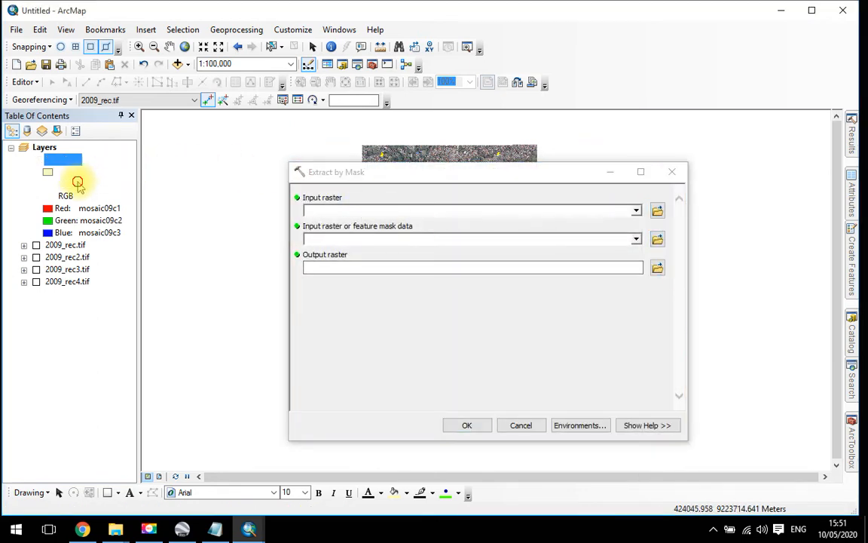
pyautogui.moveTo(56, 185); pyautogui.dragTo(329, 216)
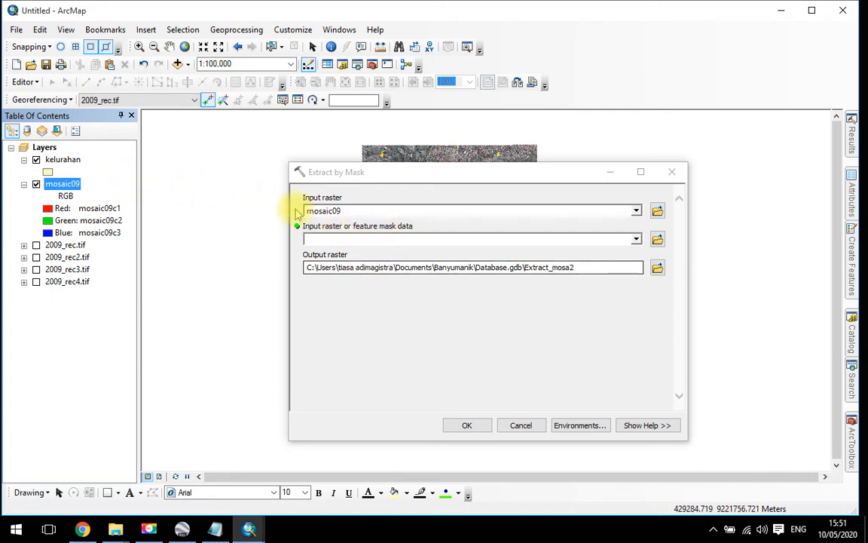
pyautogui.click(63, 159)
pyautogui.moveTo(63, 162); pyautogui.dragTo(326, 203)
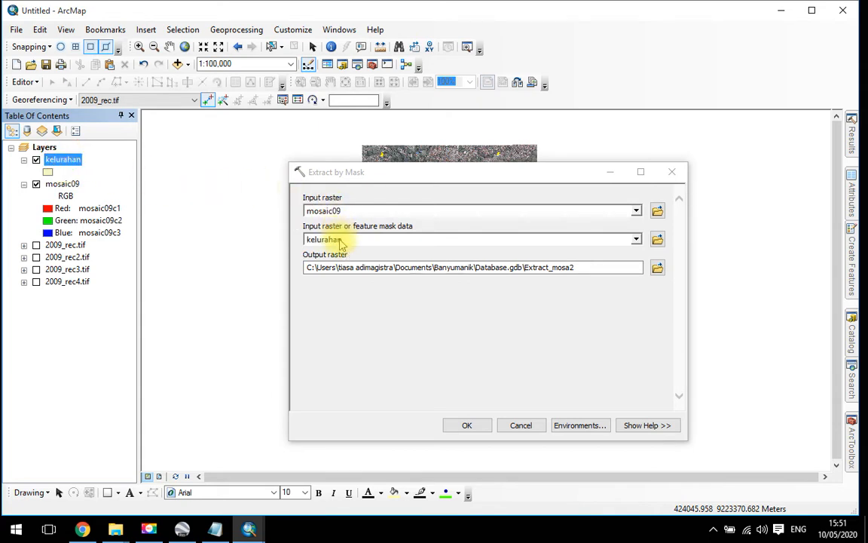
# Step: Name the extraction's output raster Extract_2009 in Database.gdb
pyautogui.click(557, 272)
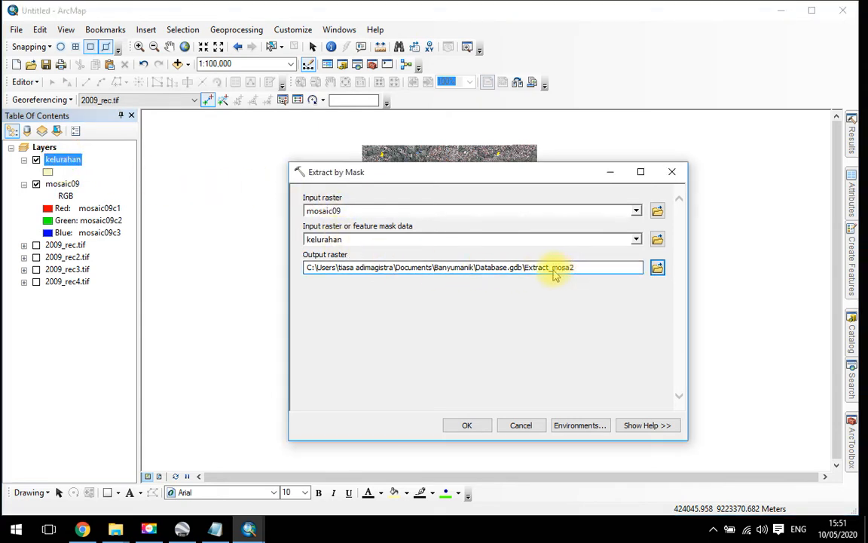
pyautogui.moveTo(577, 272); pyautogui.dragTo(554, 279)
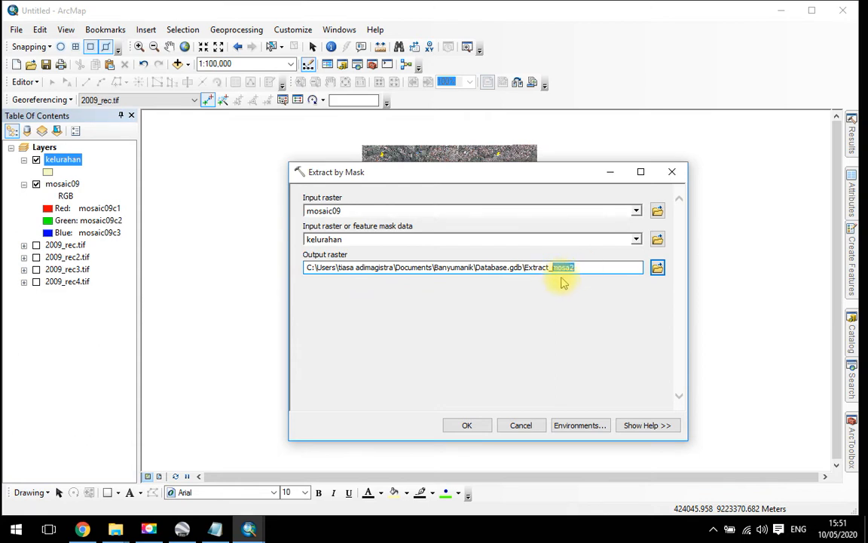
pyautogui.write('2')
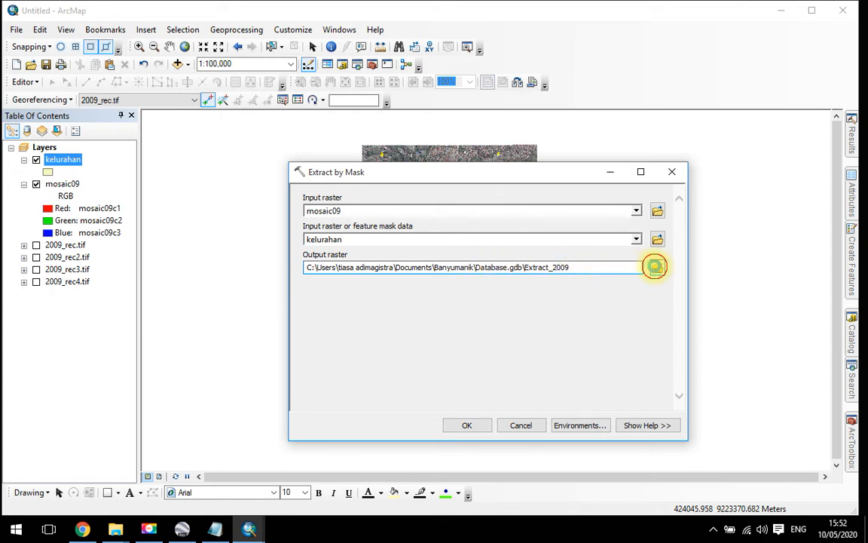
# Step: Create a file geodatabase named tes.gdb in the Banyumanik folder, and leave the output raster browser without saving a location
pyautogui.click(654, 266)
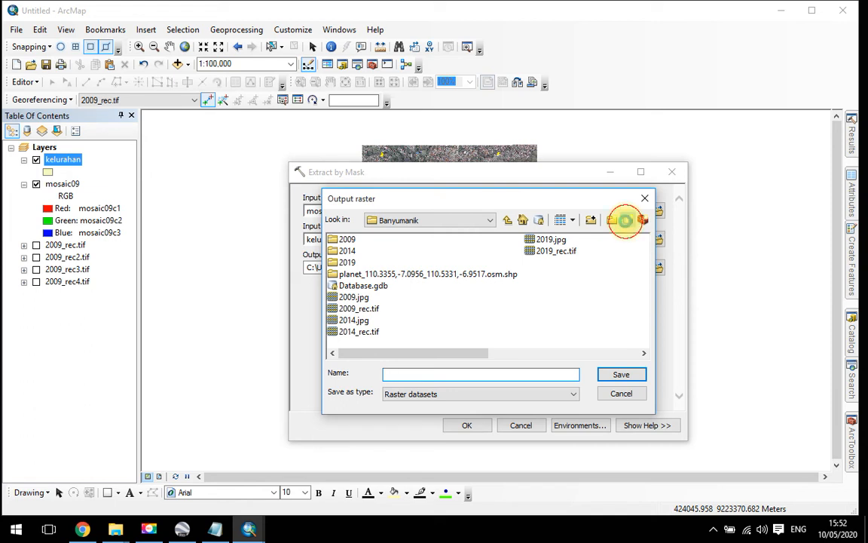
pyautogui.click(625, 220)
pyautogui.click(420, 297)
pyautogui.moveTo(420, 297); pyautogui.dragTo(326, 300)
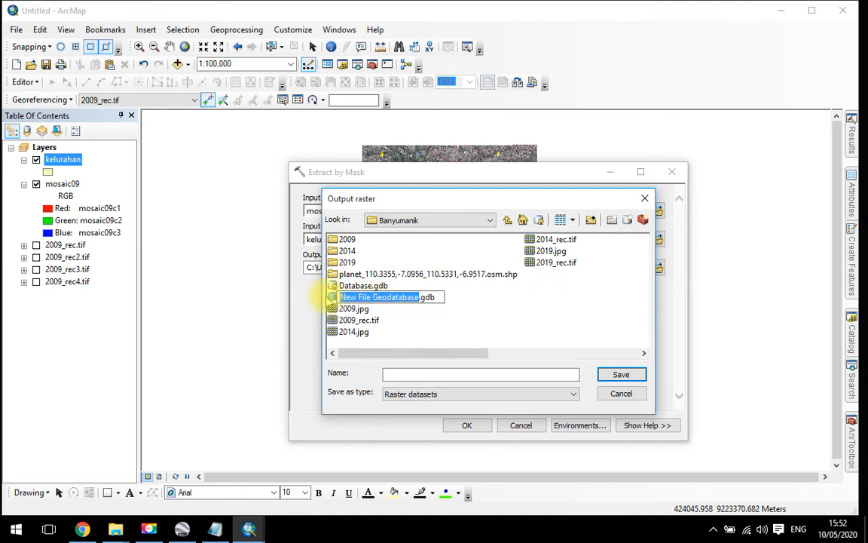
pyautogui.write('tes')
pyautogui.click(392, 314)
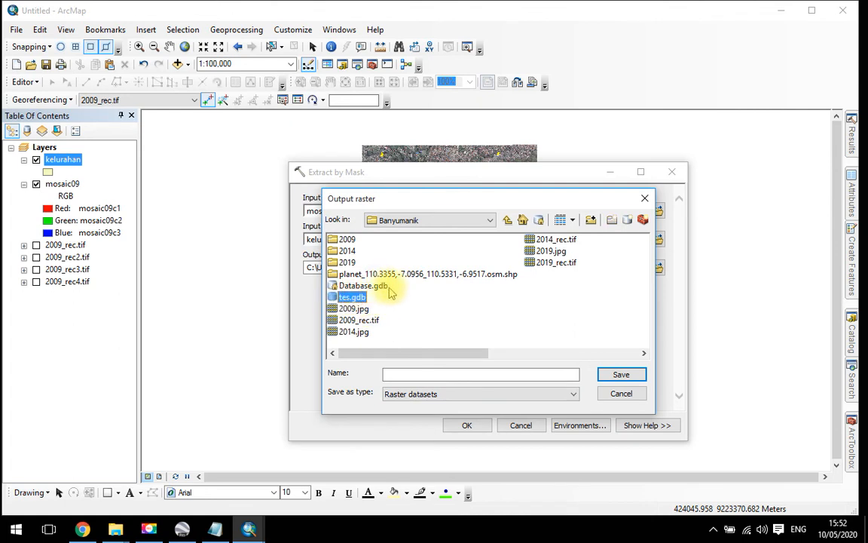
pyautogui.click(621, 394)
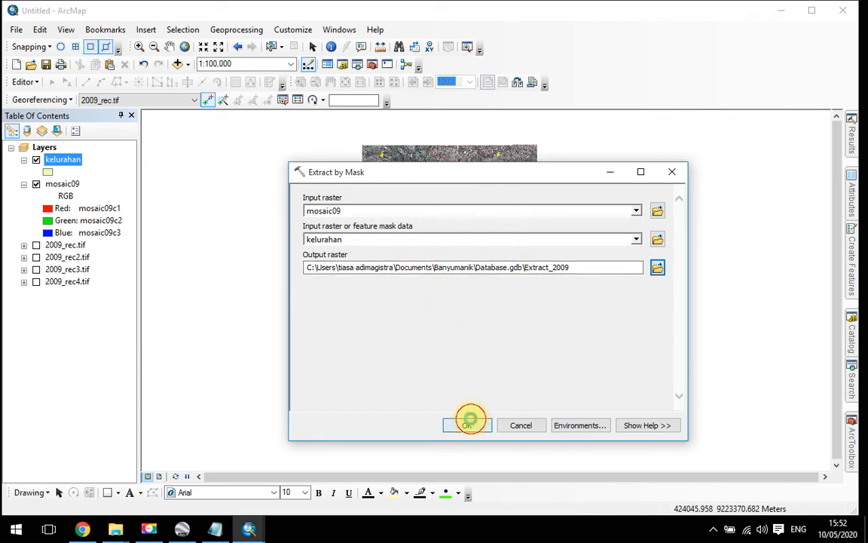
# Step: Run Extract by Mask, hide mosaic09 and kelurahan, and display the Extract_2009 layer at its full extent
pyautogui.click(469, 424)
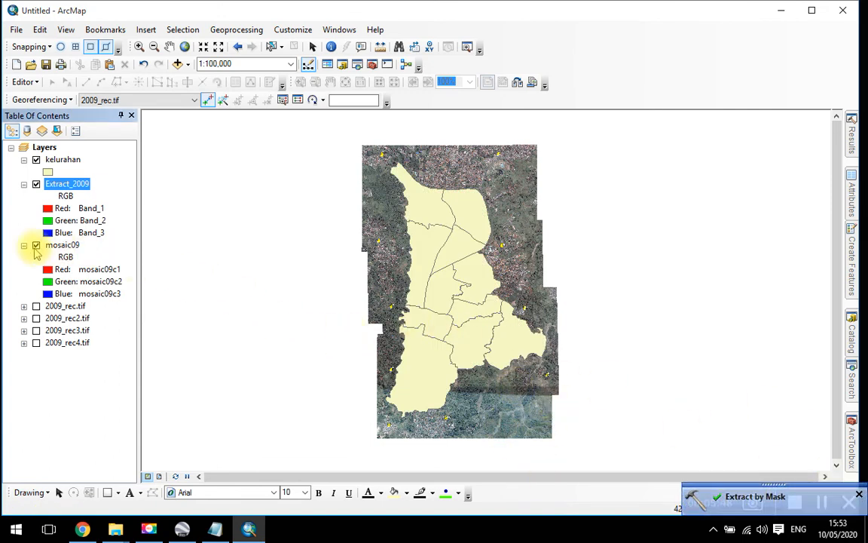
pyautogui.click(23, 245)
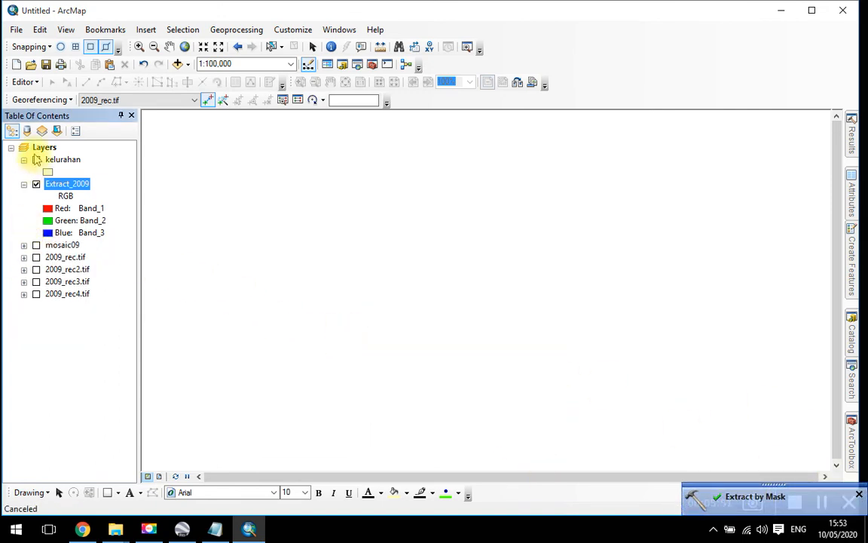
pyautogui.click(59, 186)
pyautogui.click(63, 205)
pyautogui.rightClick(67, 190)
pyautogui.click(130, 254)
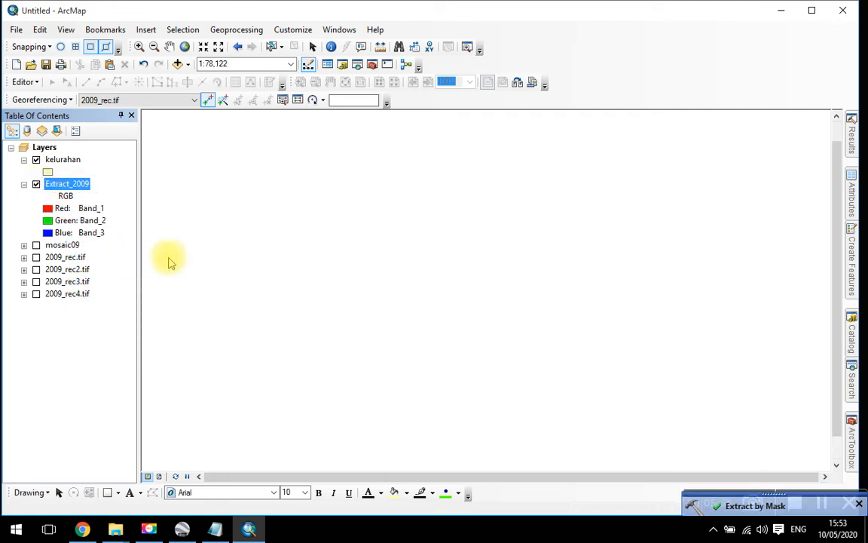
pyautogui.click(36, 159)
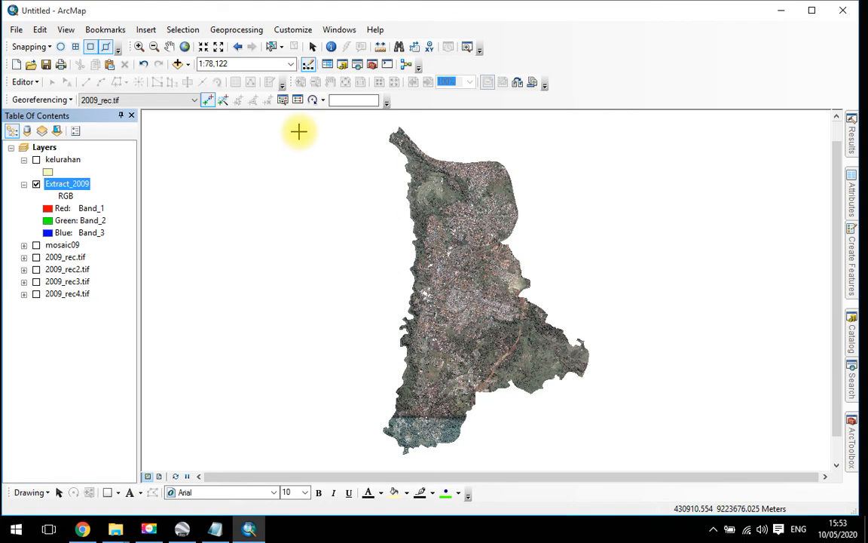
# Step: Add the JALAN.shp road layer from the Kec_Banyumanik folder inside SHP smg to the map
pyautogui.click(177, 63)
pyautogui.click(448, 176)
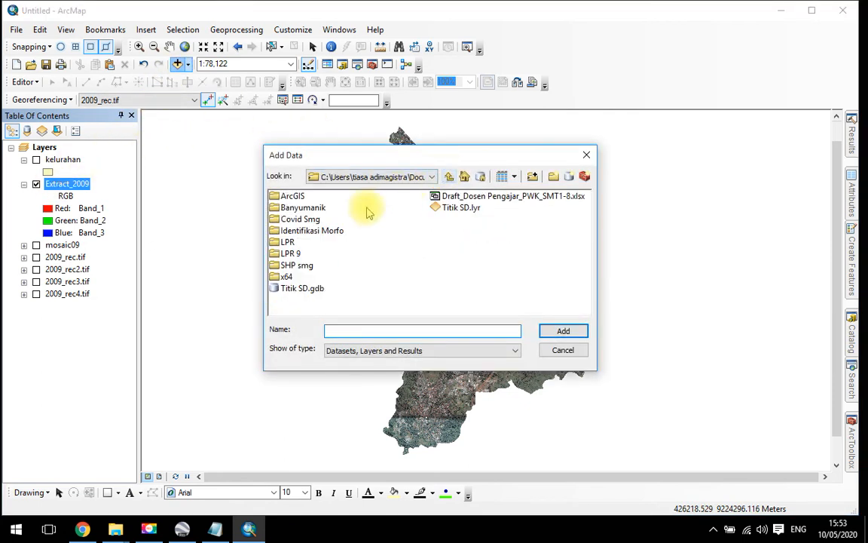
pyautogui.doubleClick(290, 264)
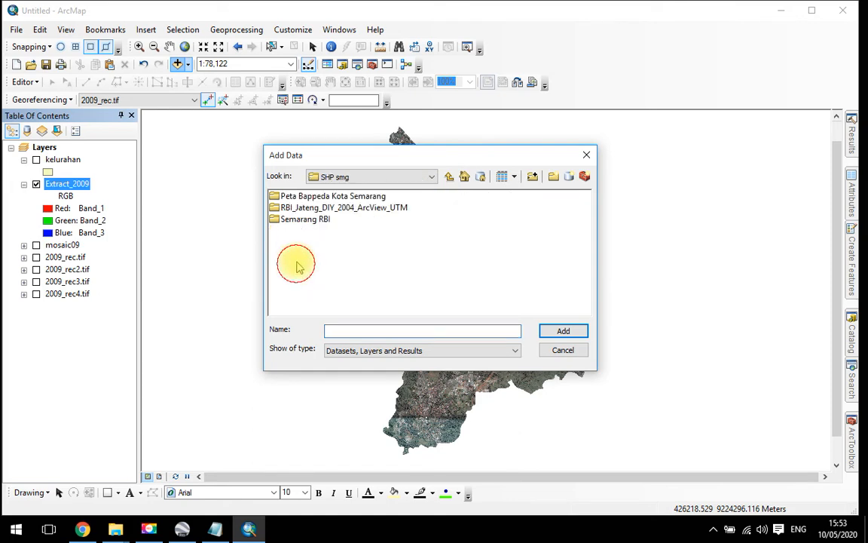
pyautogui.doubleClick(305, 196)
pyautogui.doubleClick(304, 206)
pyautogui.doubleClick(296, 195)
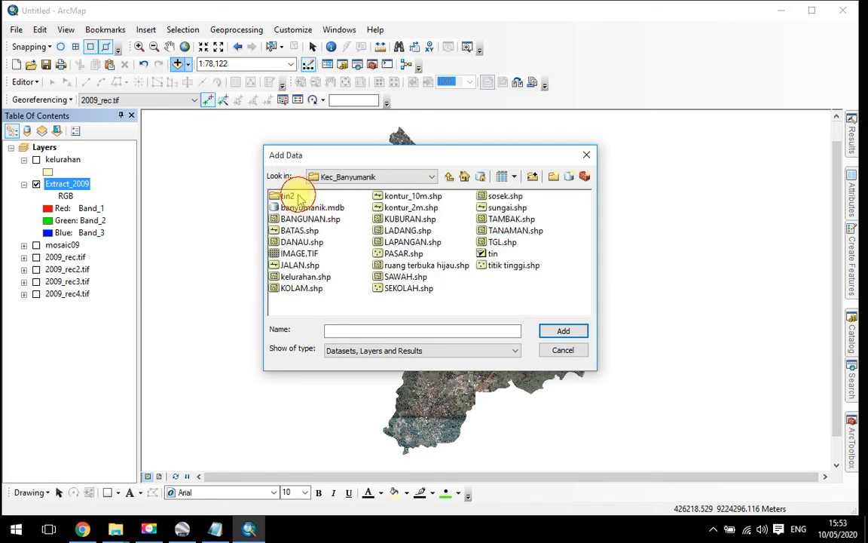
pyautogui.click(301, 264)
pyautogui.click(562, 331)
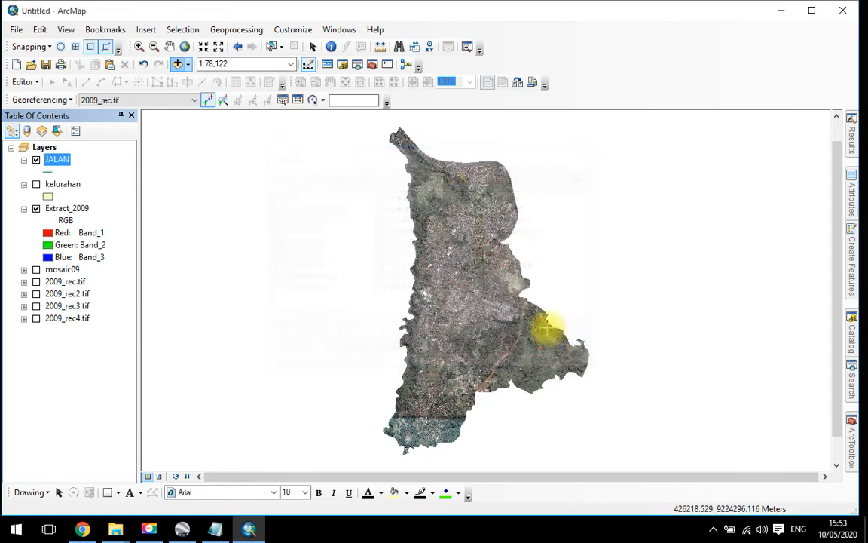
# Step: Change the line symbol color of the JALAN layer to red
pyautogui.click(48, 171)
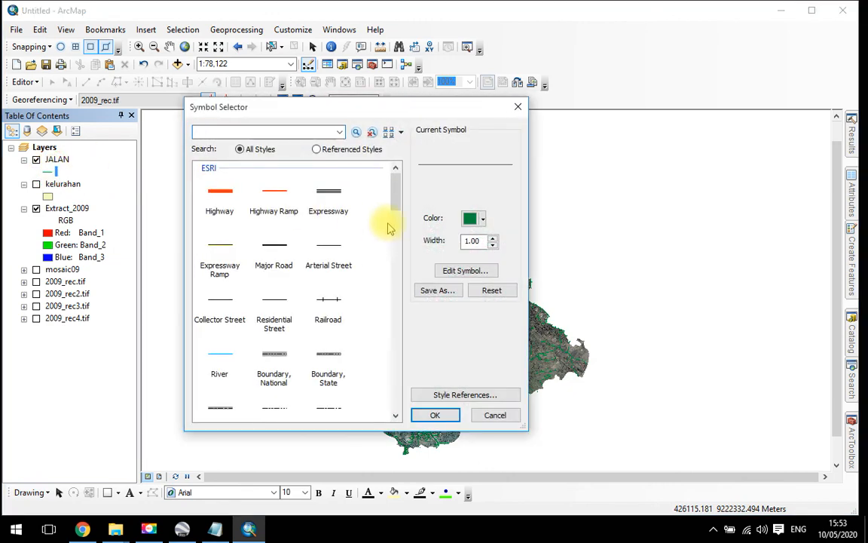
pyautogui.click(471, 218)
pyautogui.click(480, 276)
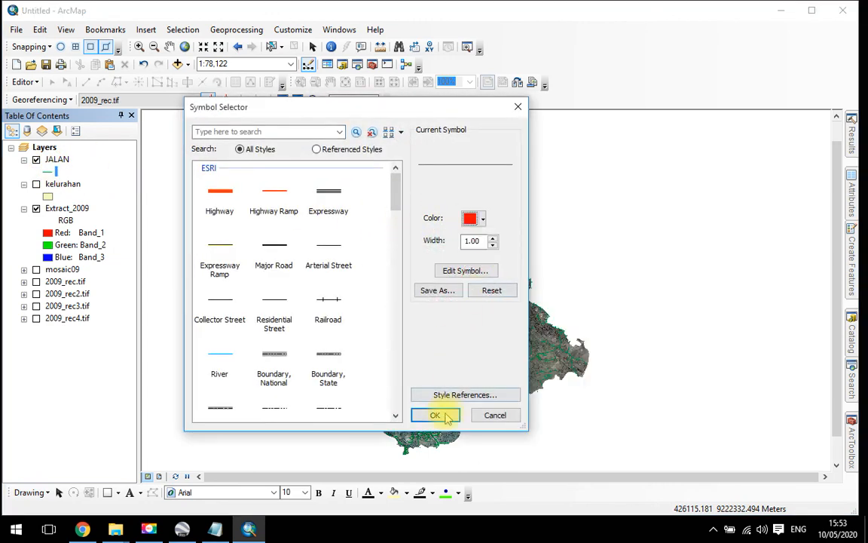
pyautogui.click(434, 415)
# Step: Examine how the red JALAN roads line up with the streets in the Extract_2009 image, close up and across the district
pyautogui.scroll(-3, 431, 297)
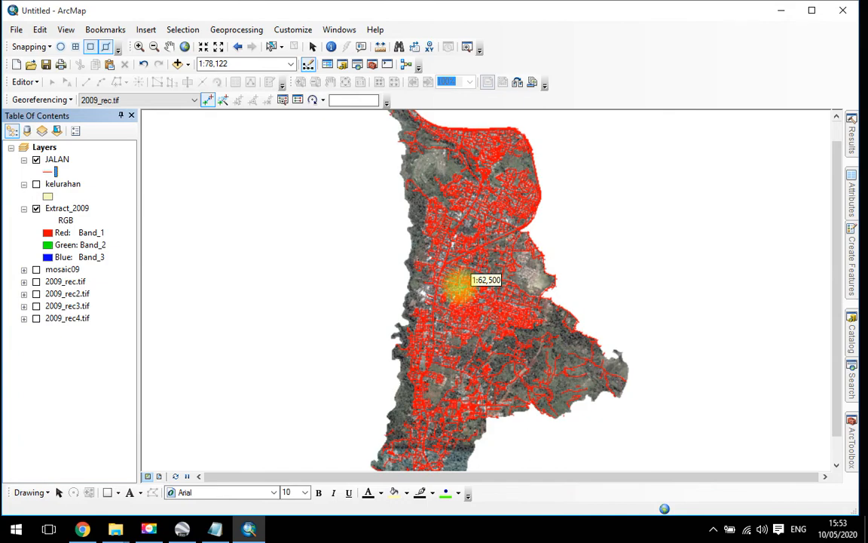
pyautogui.scroll(-3, 430, 281)
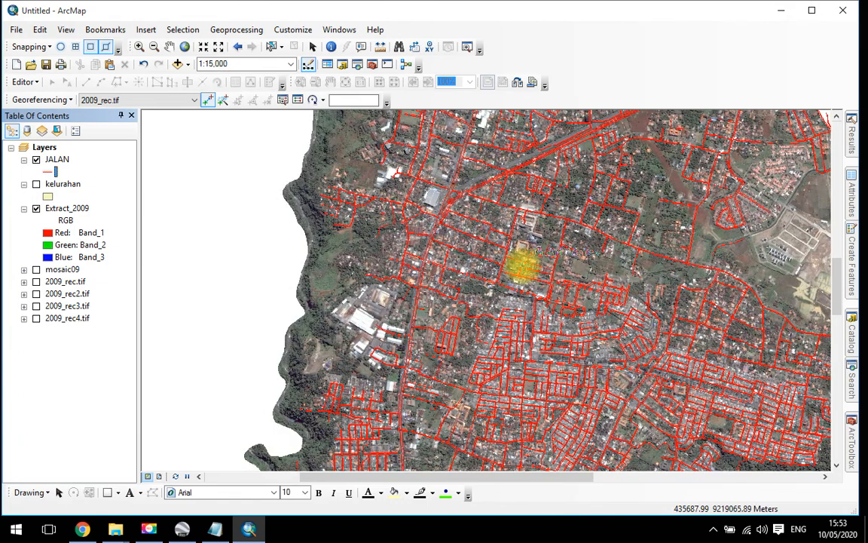
pyautogui.scroll(3, 525, 264)
pyautogui.scroll(1, 526, 266)
pyautogui.moveTo(636, 199); pyautogui.dragTo(571, 266)
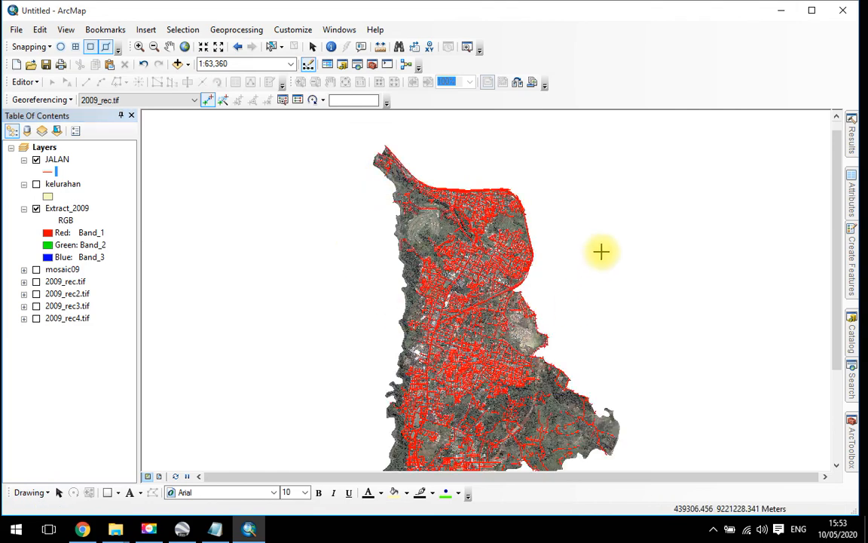
pyautogui.moveTo(502, 303); pyautogui.dragTo(491, 222)
pyautogui.moveTo(483, 333)
pyautogui.mouseDown()
pyautogui.moveTo(501, 237)
pyautogui.moveTo(485, 231)
pyautogui.mouseUp()
pyautogui.scroll(1, 474, 305)
pyautogui.scroll(-3, 482, 298)
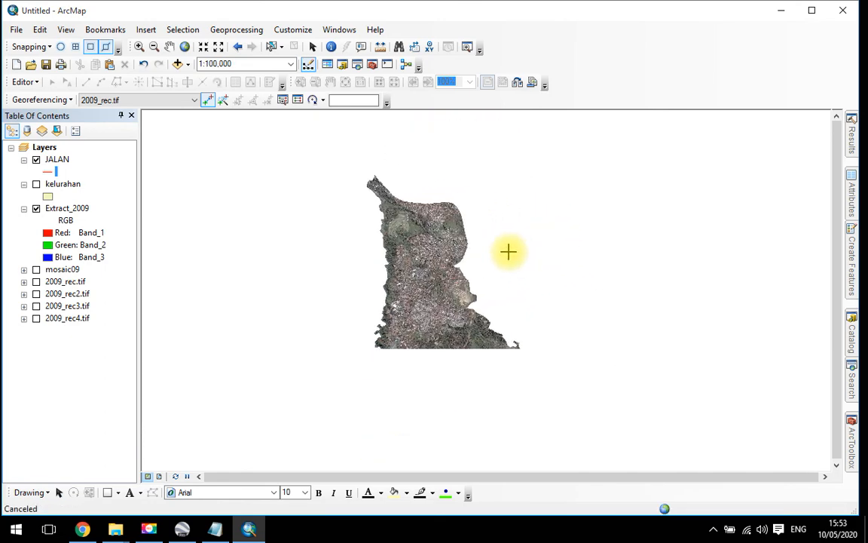
# Step: Hide the JALAN layer, leaving the Extract_2009 image displayed for the whole district
pyautogui.moveTo(459, 285); pyautogui.dragTo(486, 235)
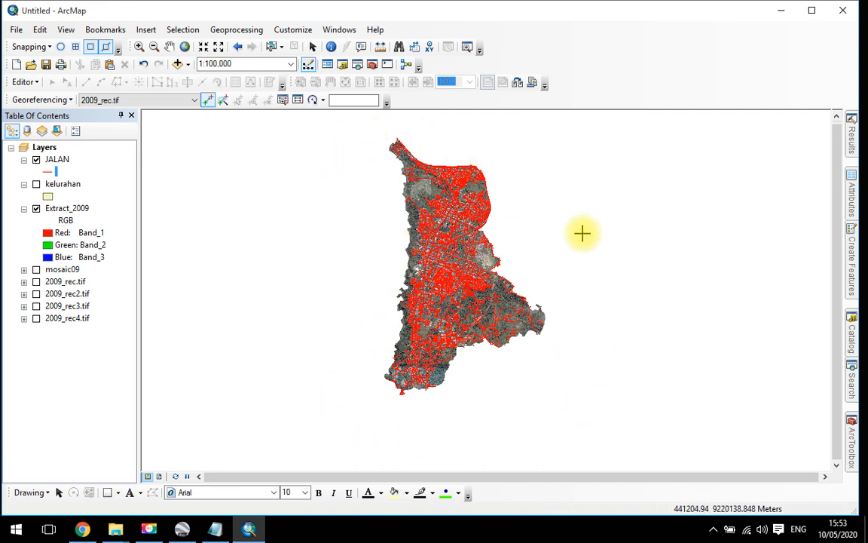
pyautogui.moveTo(582, 233); pyautogui.dragTo(571, 245)
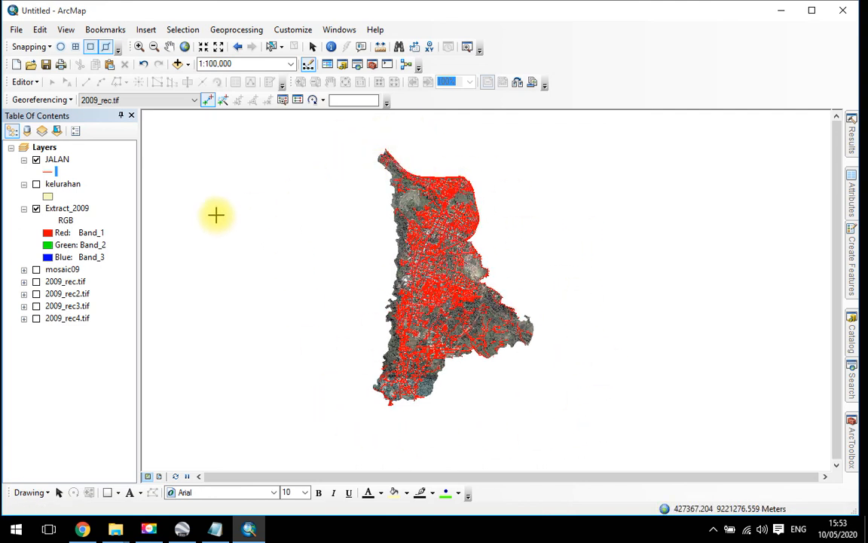
pyautogui.click(37, 159)
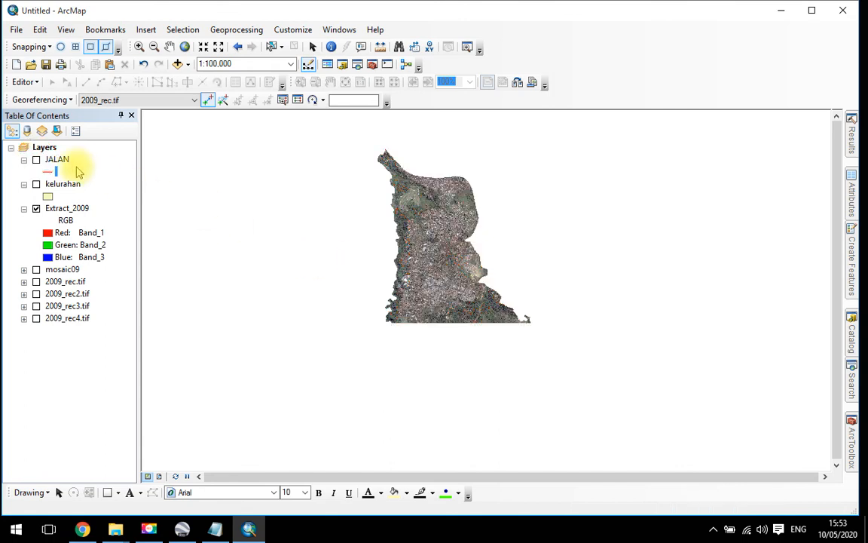